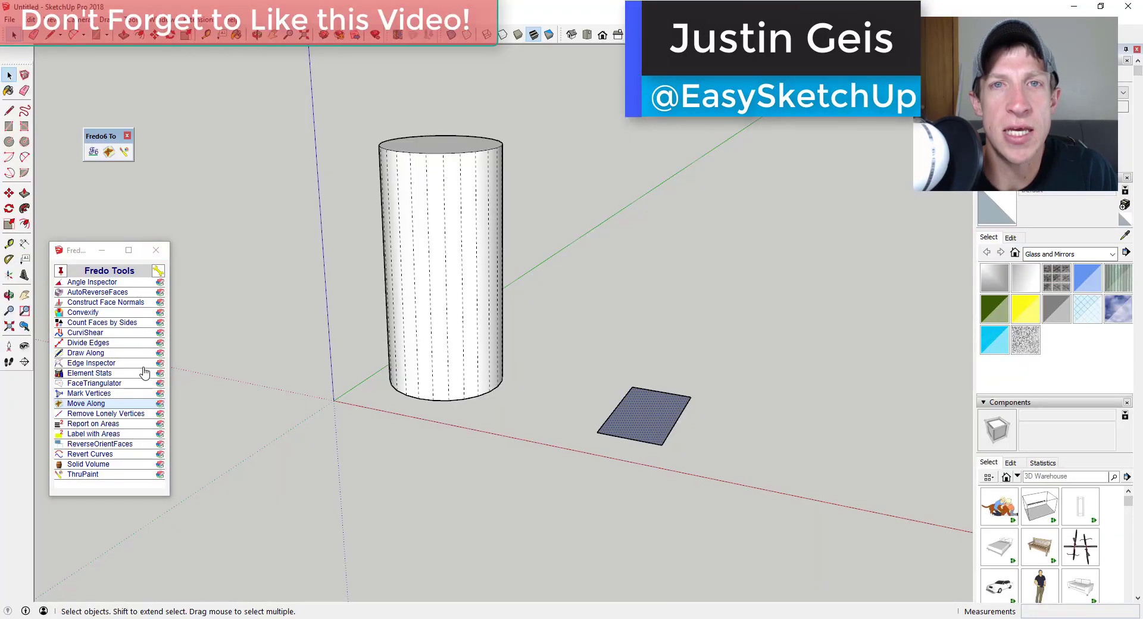
Use Move Along to move the flat rectangle from its centre so it stands upright beside the cylinder
left_click(77, 403)
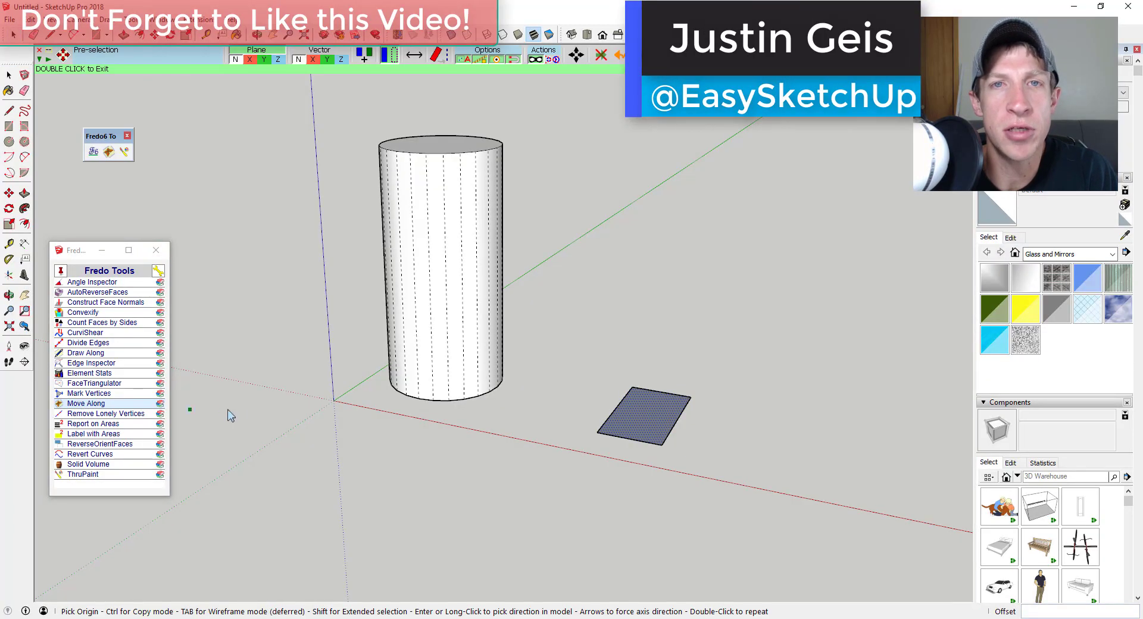
left_click(646, 414)
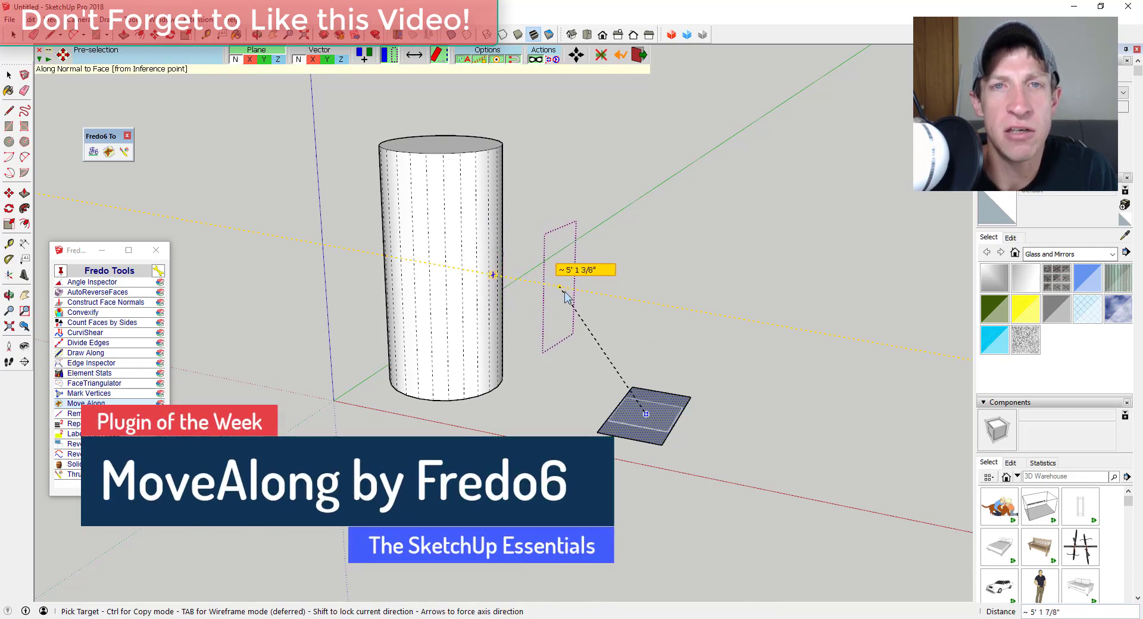
left_click(590, 300)
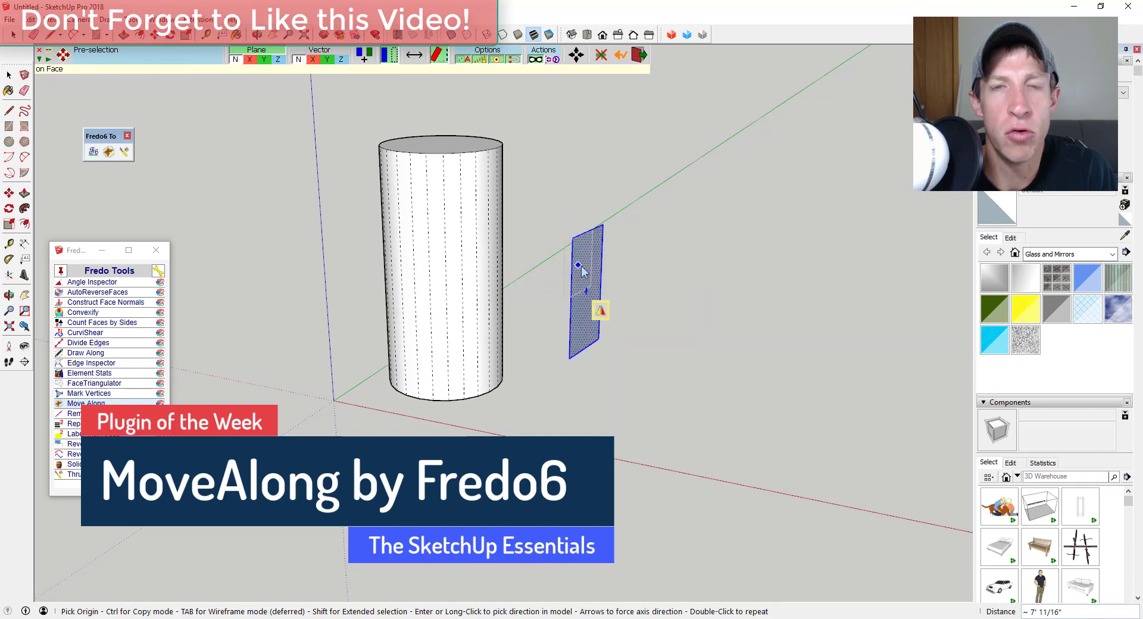
middle_click_drag(582, 266, 608, 309)
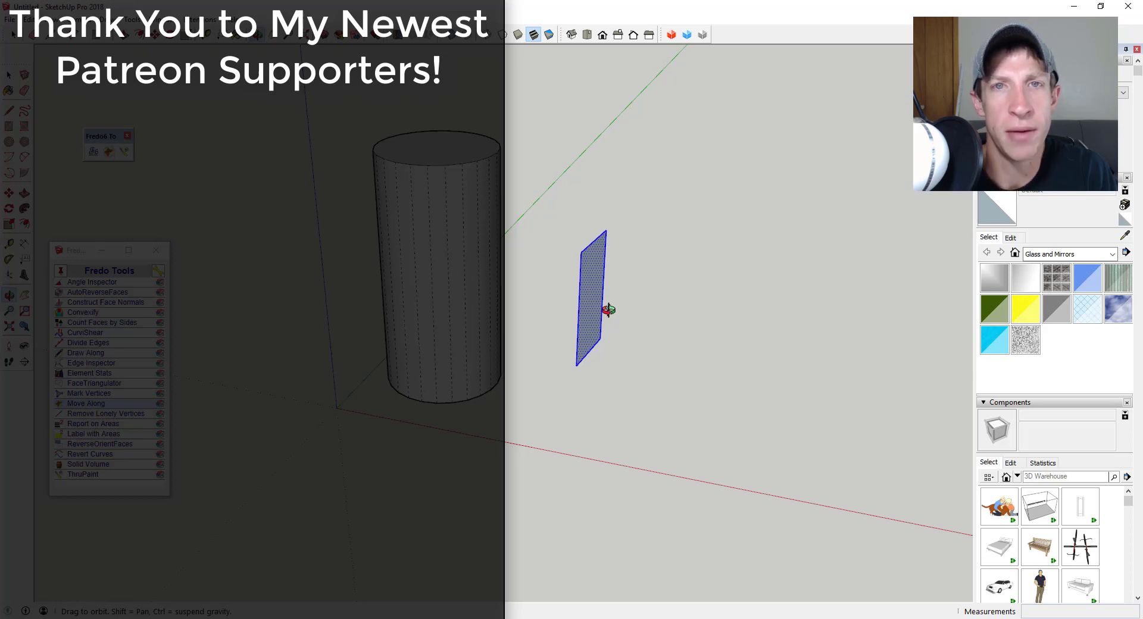
Push/Pull the upright rectangle into a thin box
key("space")
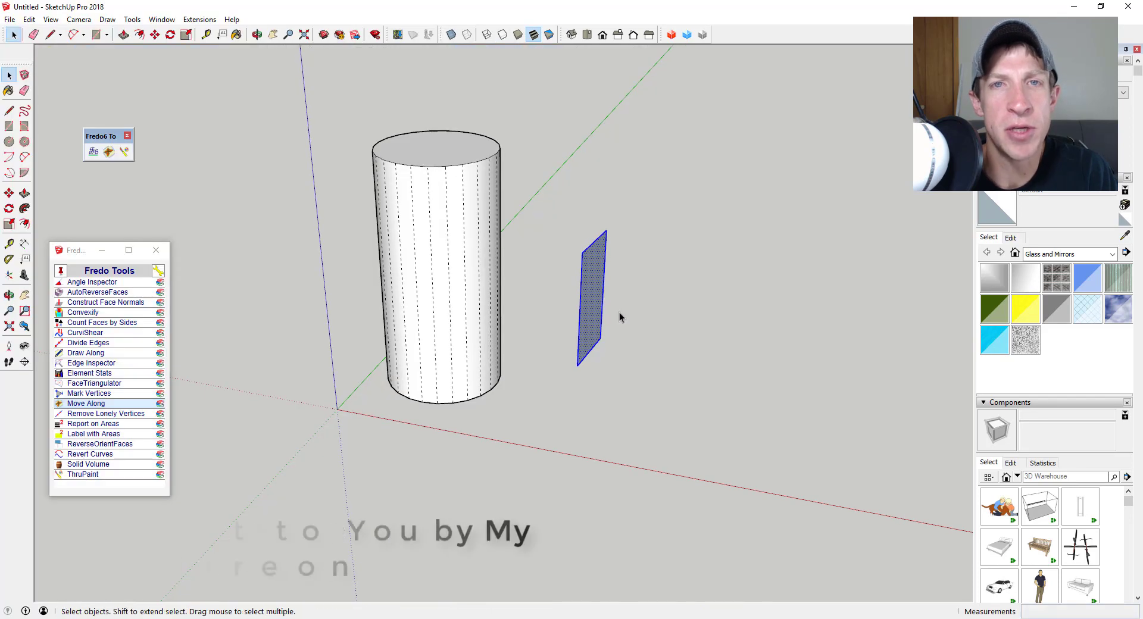
key("p")
left_click(609, 312)
left_click(591, 286)
Rotate-copy the box around the cylinder's centre with *12 for a ring of 12 panels
key("space")
left_click_drag(556, 209, 673, 407)
key("q")
middle_click_drag(474, 160, 446, 199)
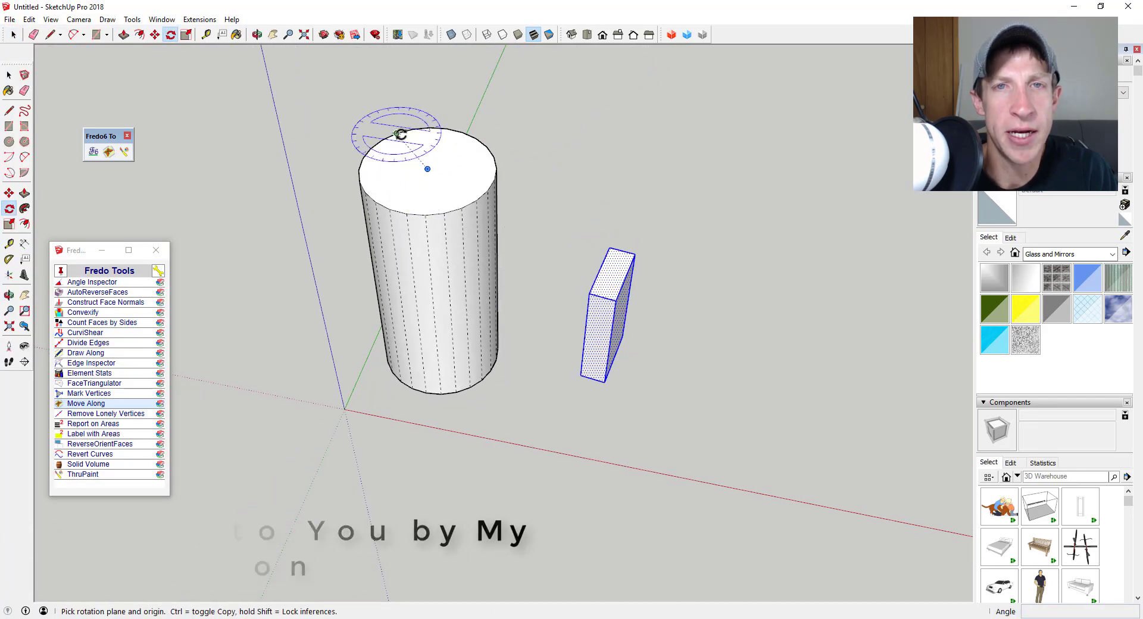
left_click(428, 169)
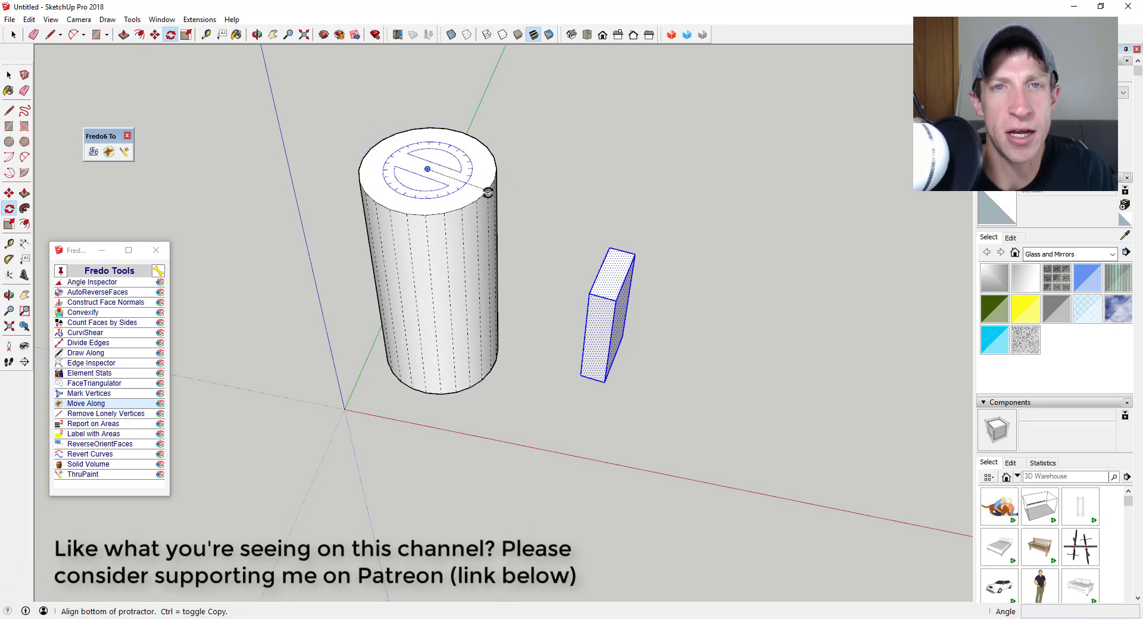
left_click(487, 192)
key("ctrl")
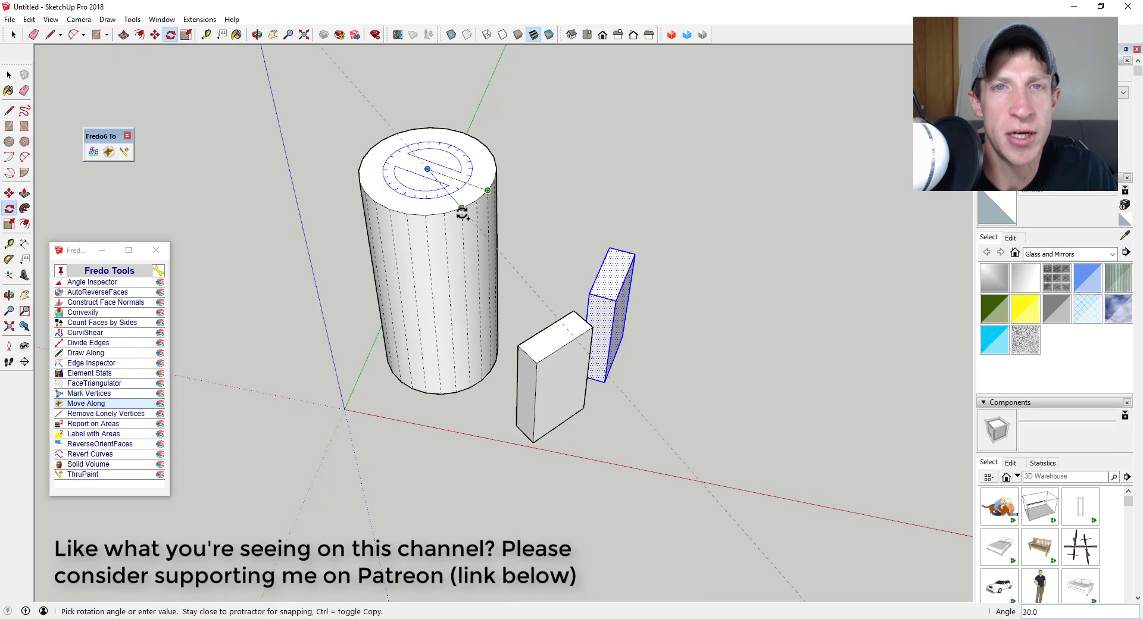
left_click(464, 211)
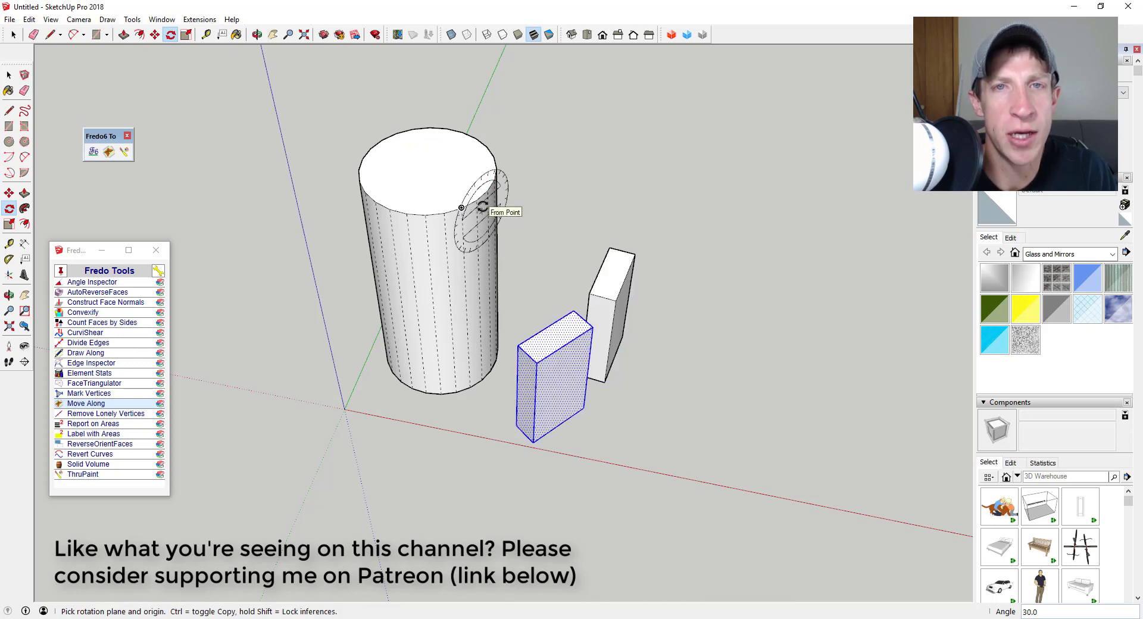
type("*12")
key("Return")
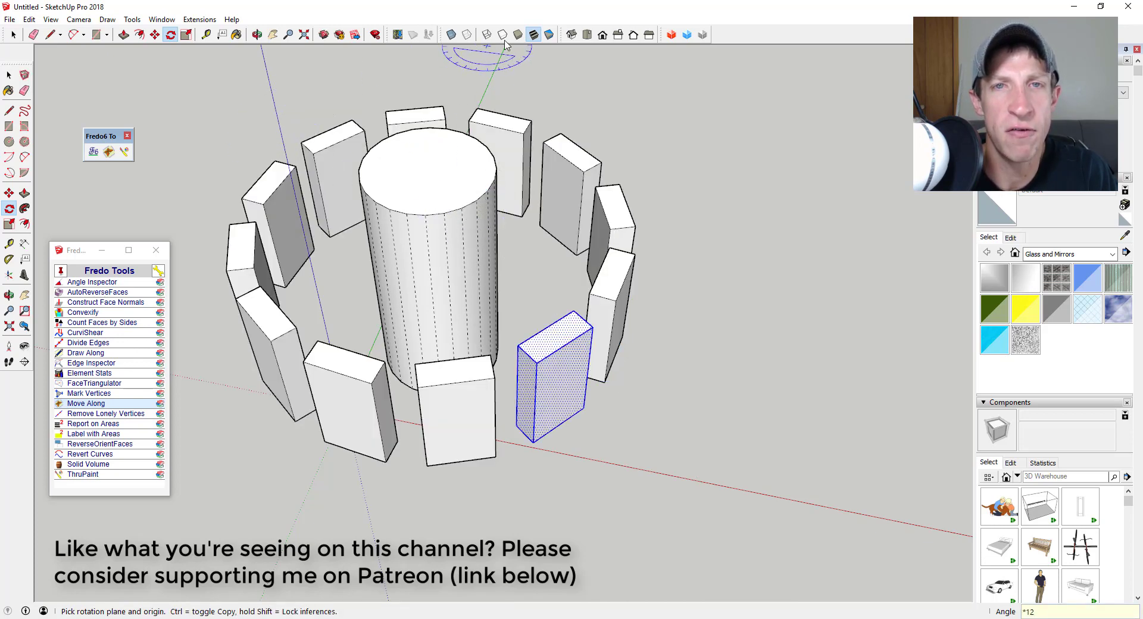
left_click(587, 34)
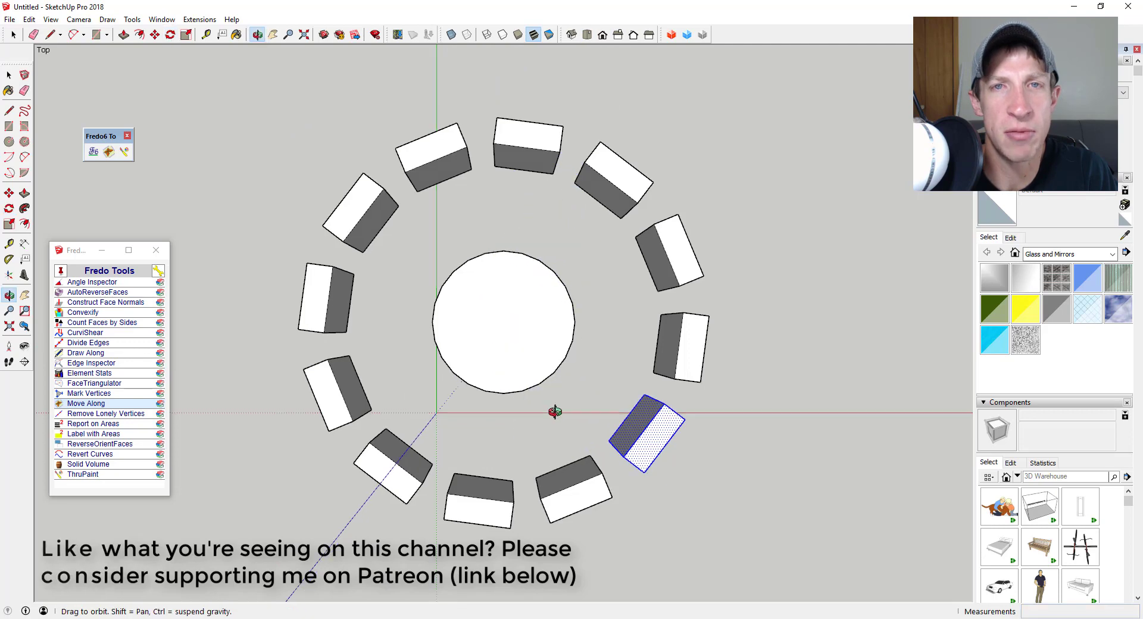
Orbit the view back into perspective
middle_click_drag(556, 411, 529, 503)
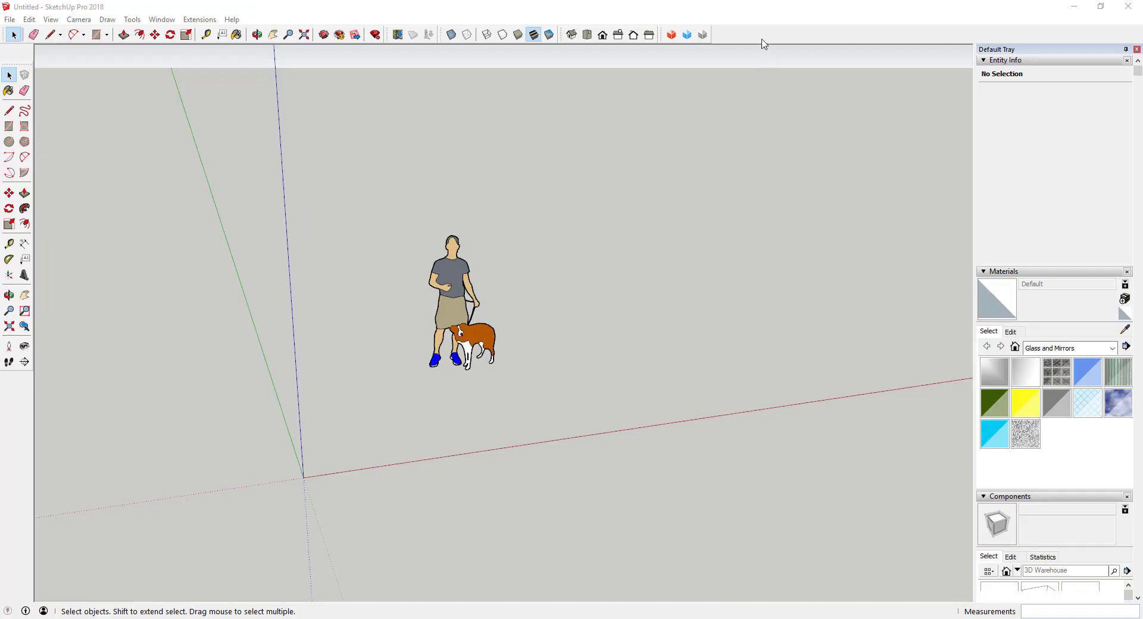
Enable the Fredo6 Tools toolbar and open its Fredo Tools plugin list
right_click(764, 44)
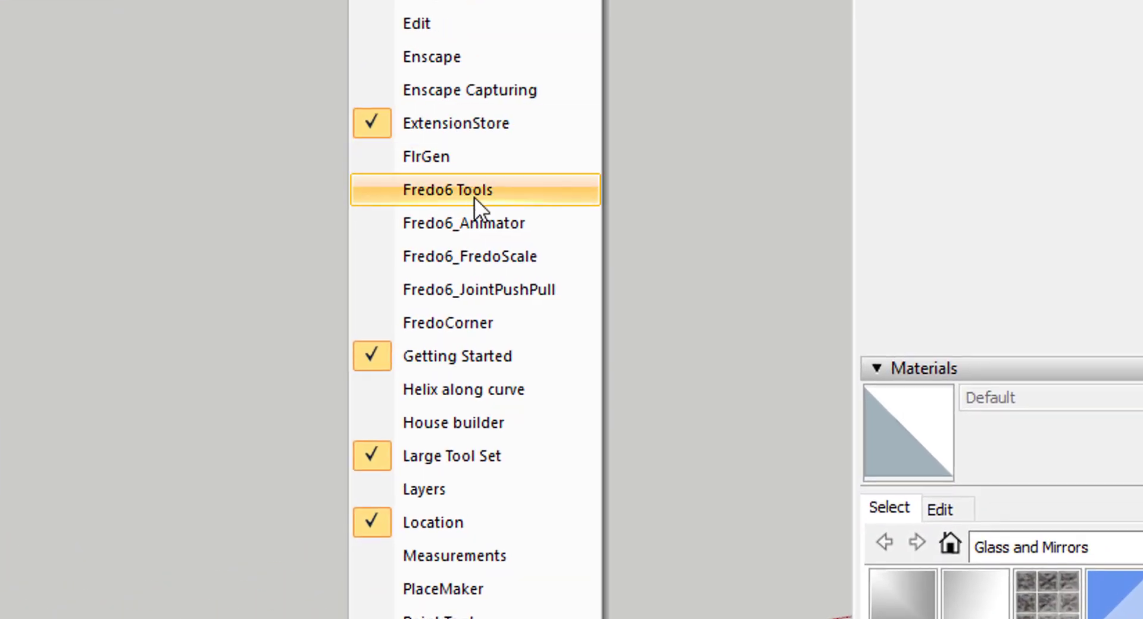
left_click(474, 198)
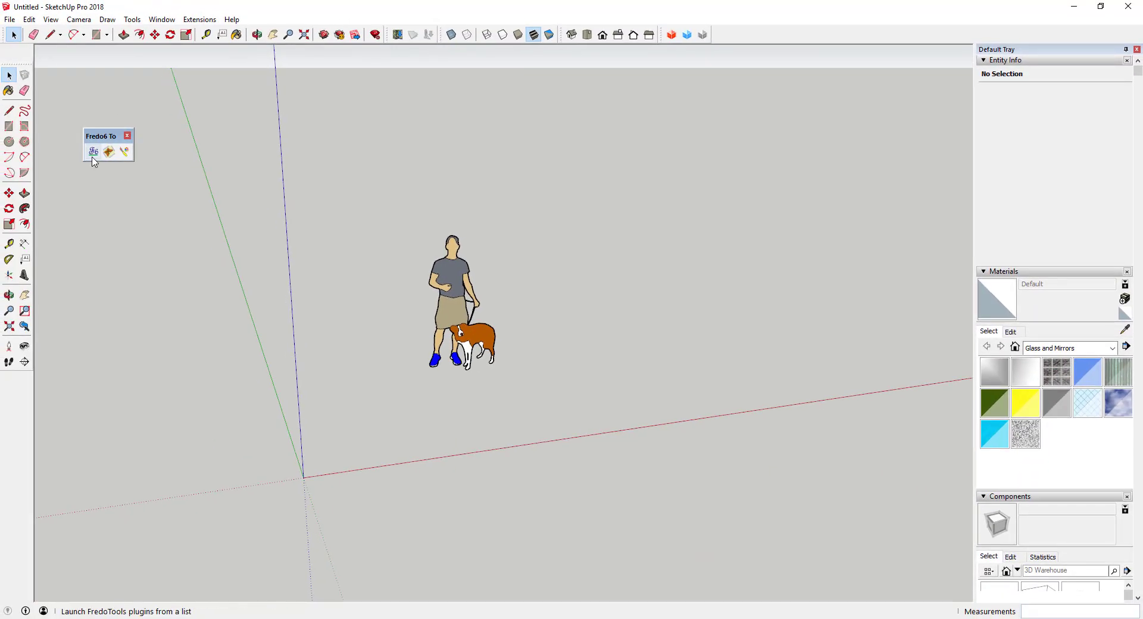
left_click(94, 153)
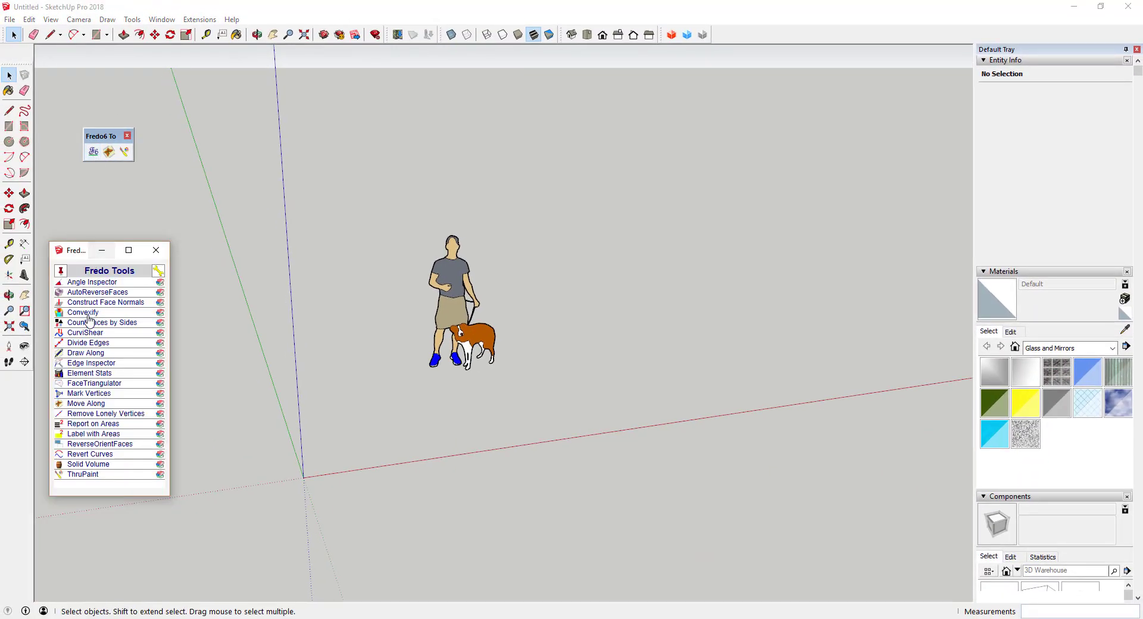
Use Move Along to shift the person-and-dog figure from its top corner along the red axis
left_click(90, 404)
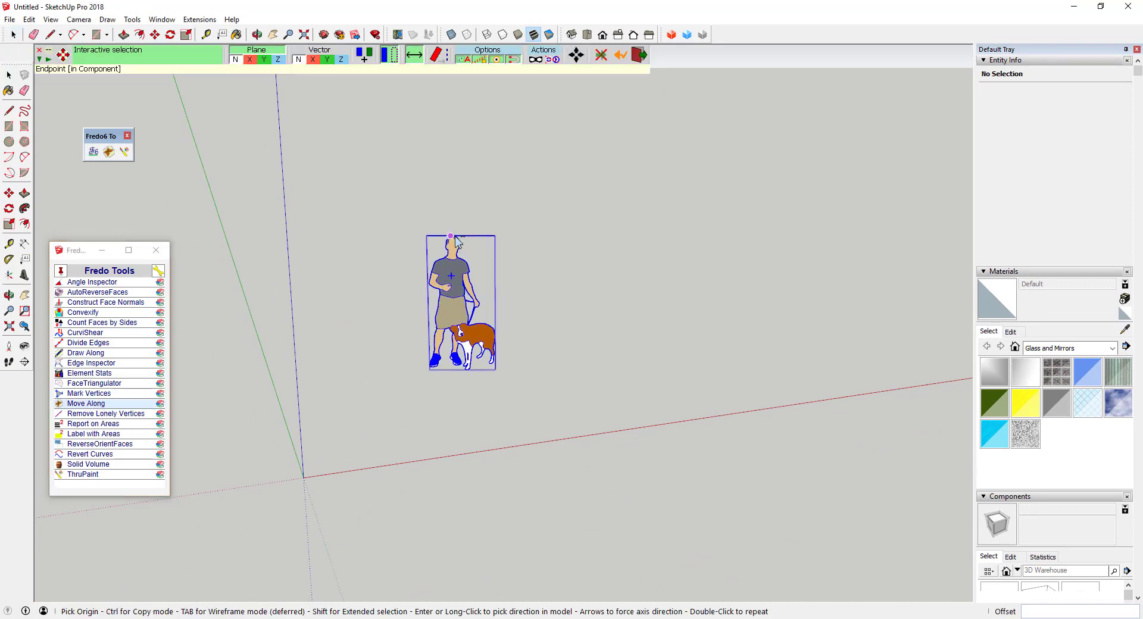
left_click(495, 237)
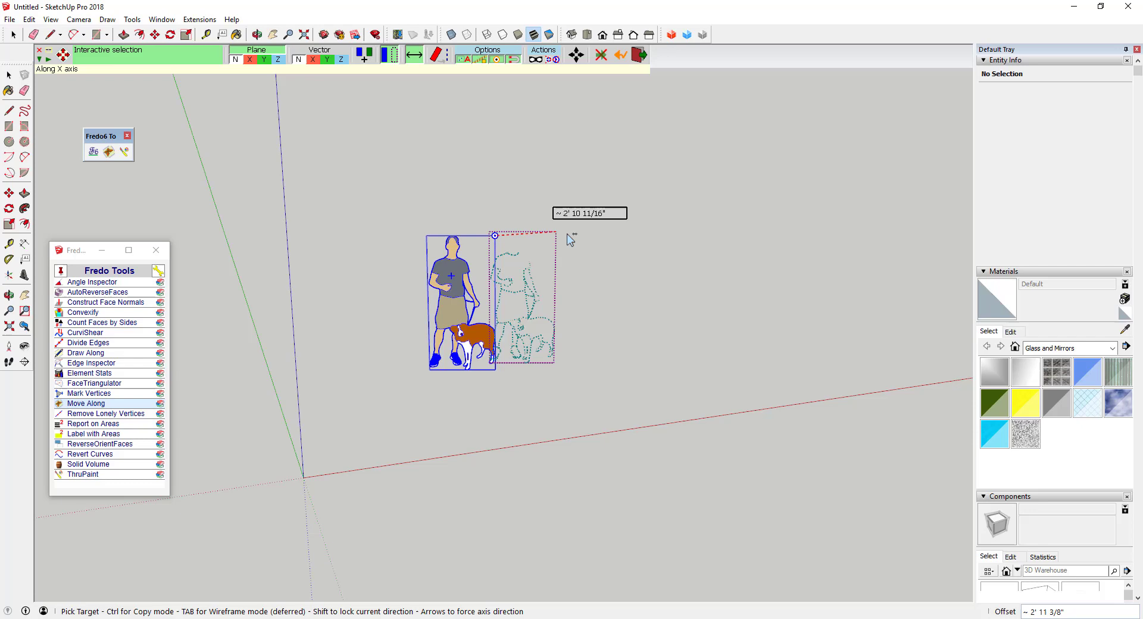
left_click(606, 235)
left_click(537, 231)
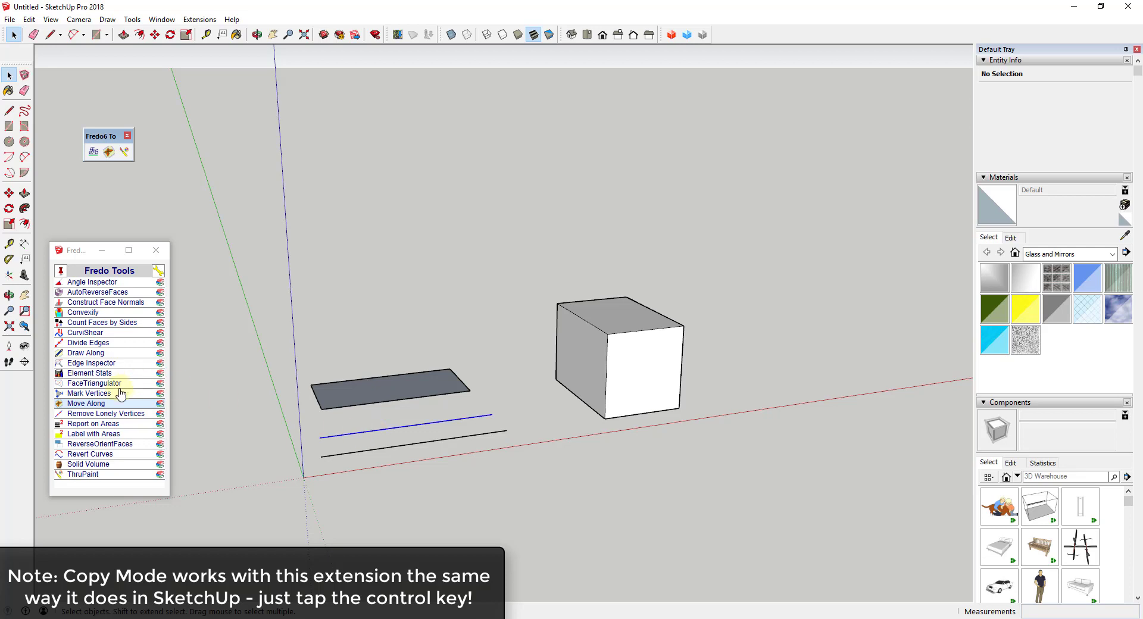
Use Move Along to move the blue line's endpoint to the centre of the cube's face
left_click(82, 404)
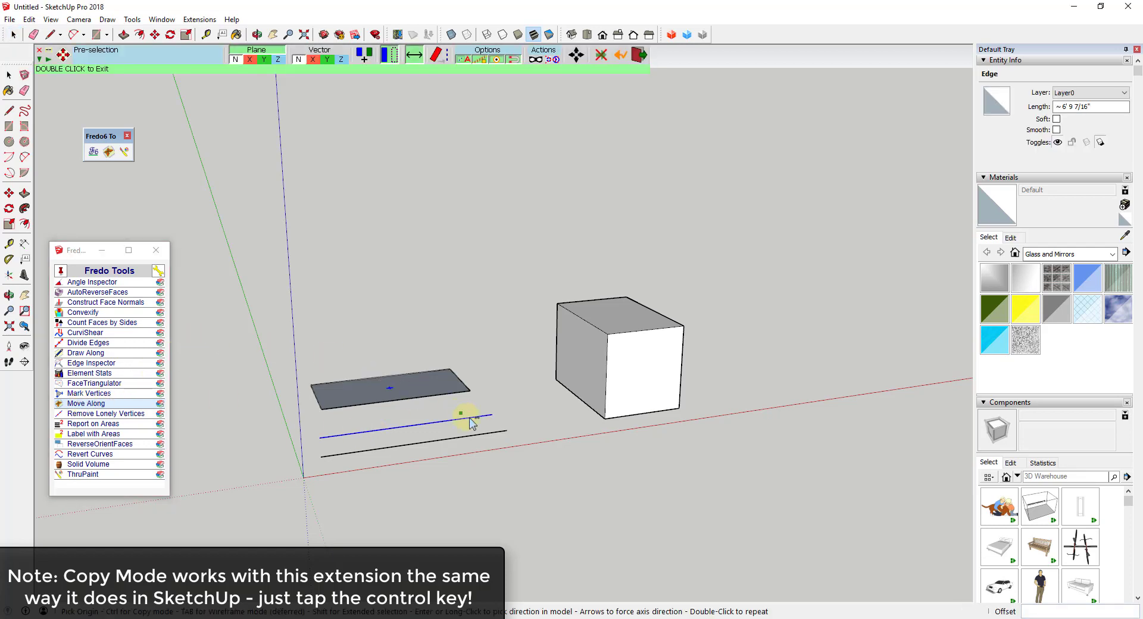
left_click(489, 417)
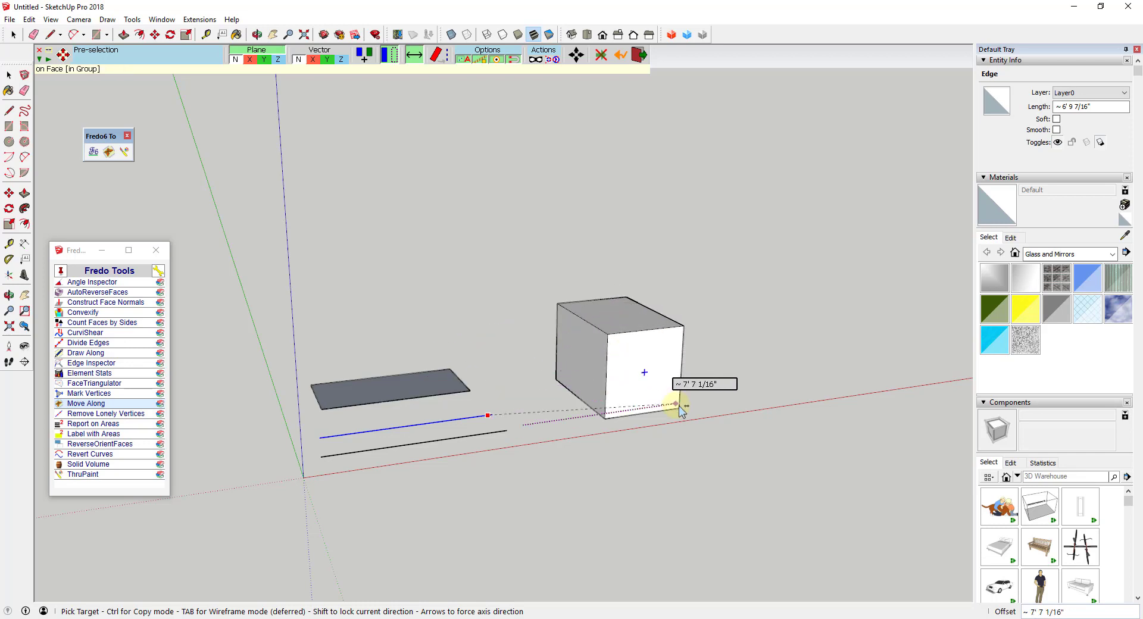
left_click(580, 359)
double_click(378, 391)
Open the flat panel group and Push/Pull its face up into a box
left_click(378, 384)
double_click(378, 384)
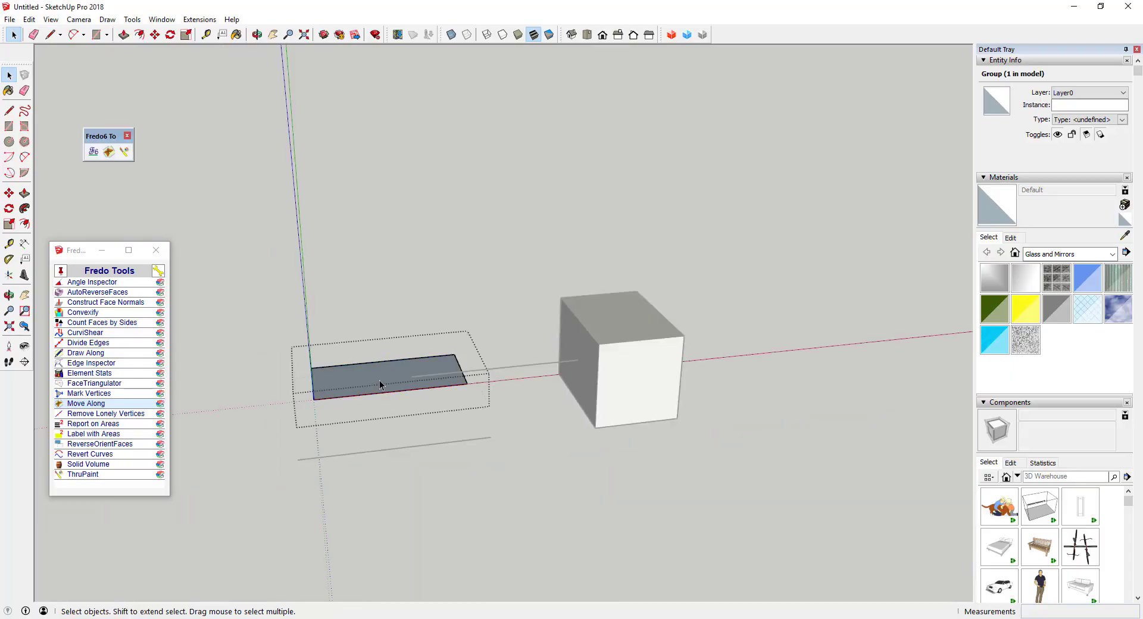
key("p")
left_click(377, 378)
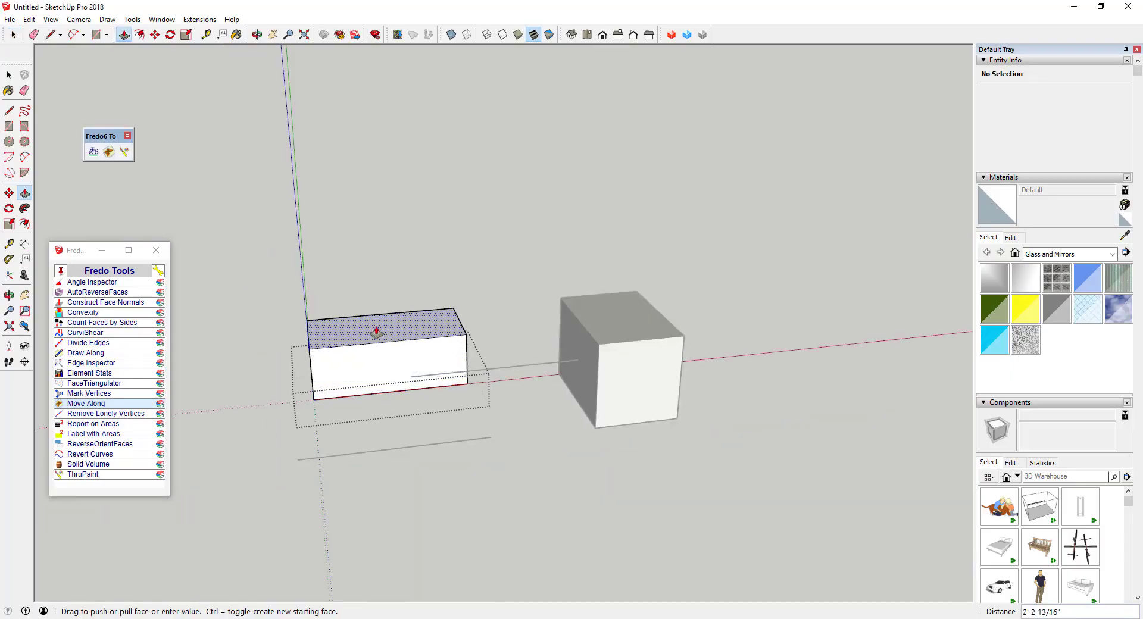
left_click(370, 320)
Select the new box and rotate it to an angle about a vertical axis
key("space")
left_click_drag(249, 262, 493, 411)
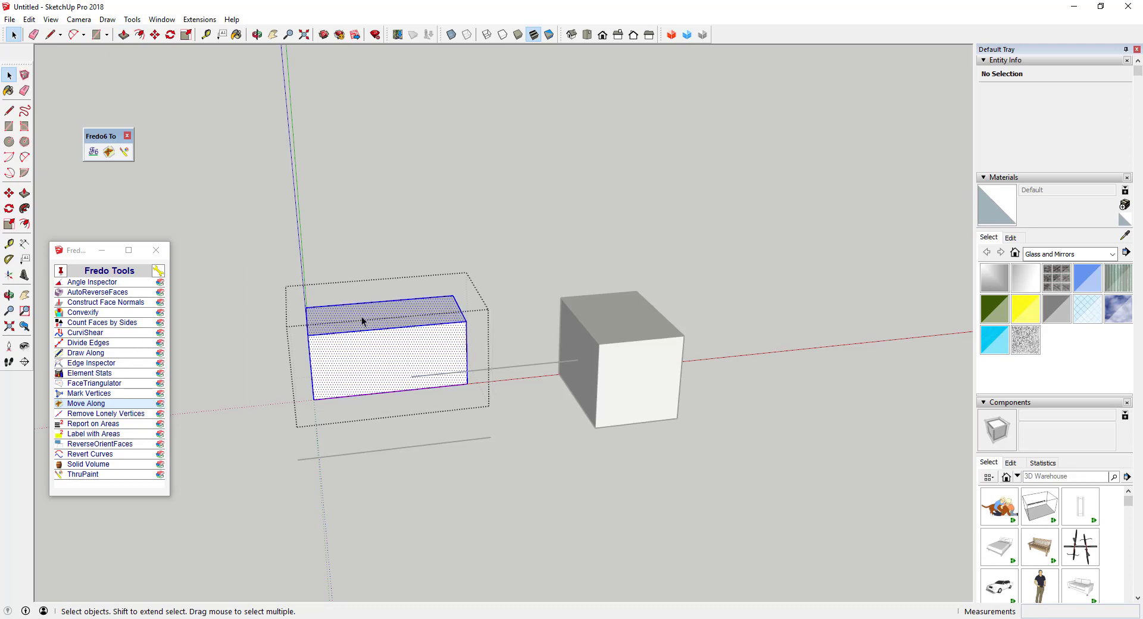
key("q")
left_click(306, 319)
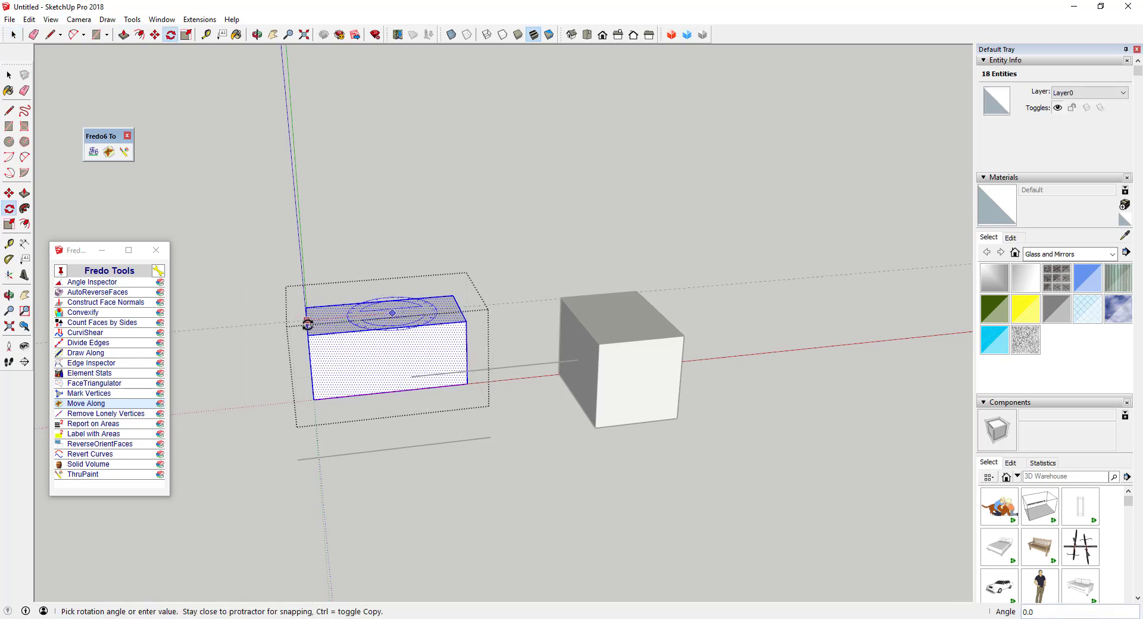
left_click(331, 339)
key("space")
left_click(476, 434)
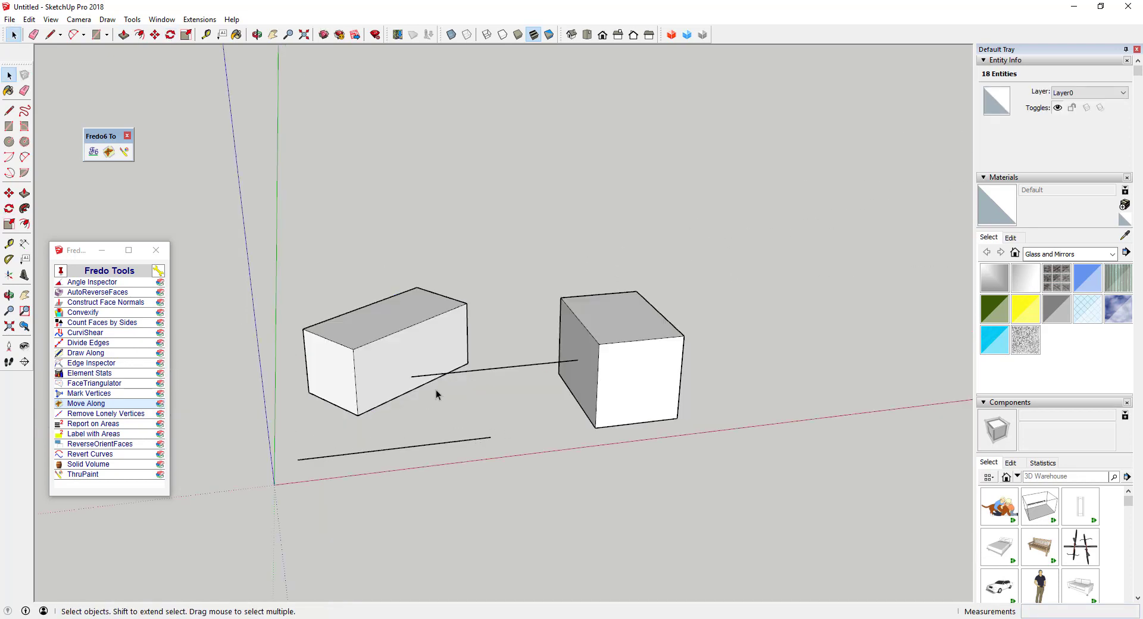
Use Move Along to move the angled box along X, then along Y, behind-right of the cube
left_click(372, 366)
middle_click_drag(542, 360, 360, 330)
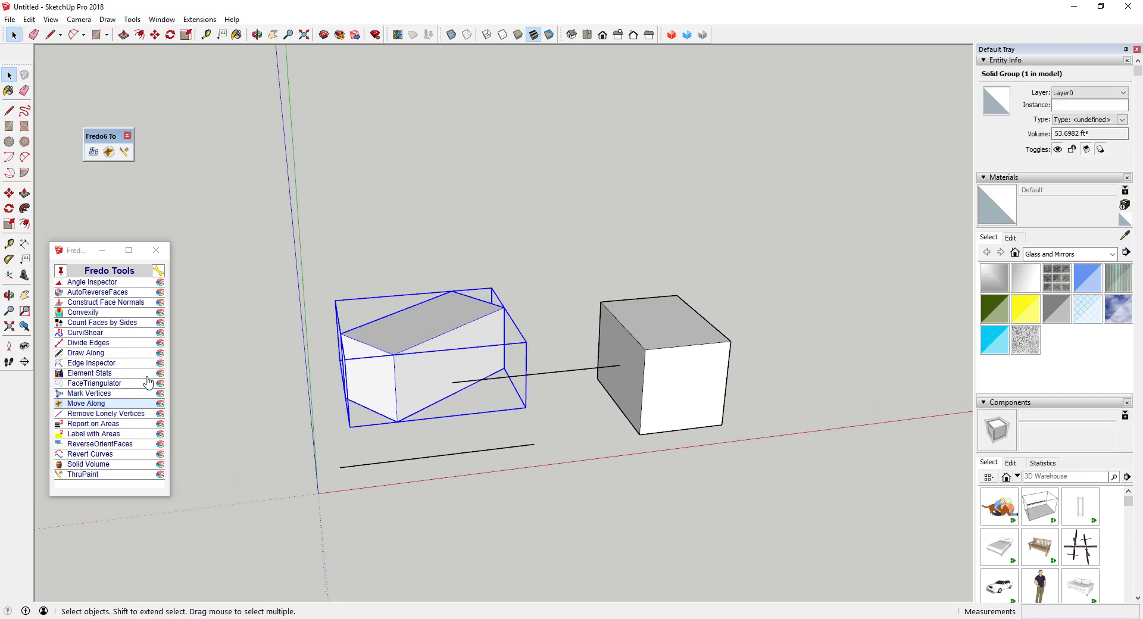
left_click(84, 404)
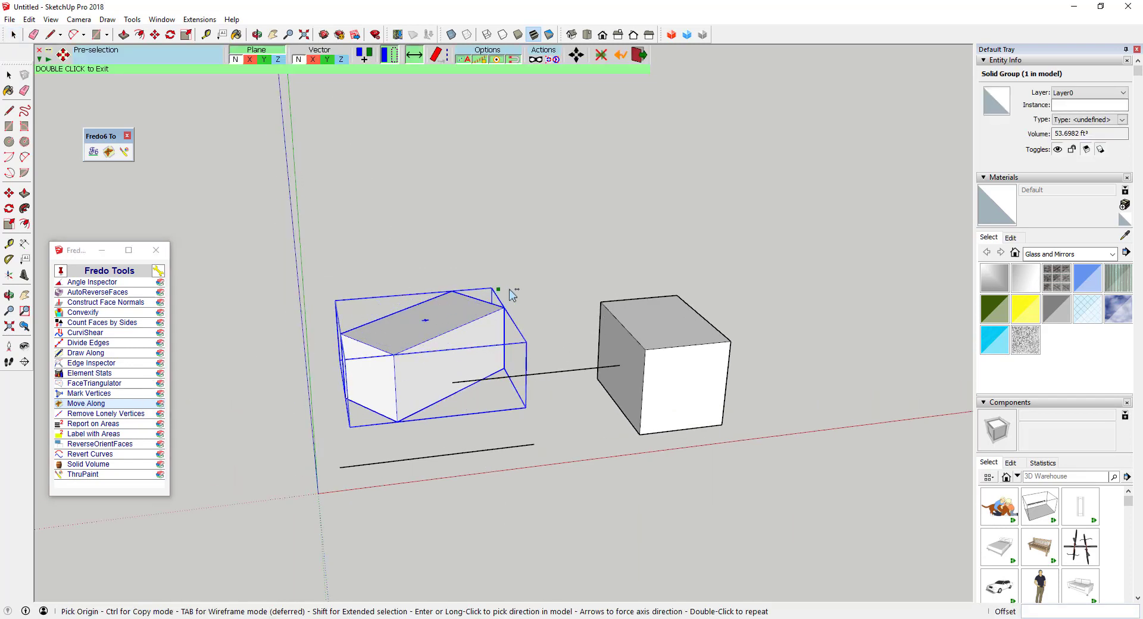
left_click(490, 288)
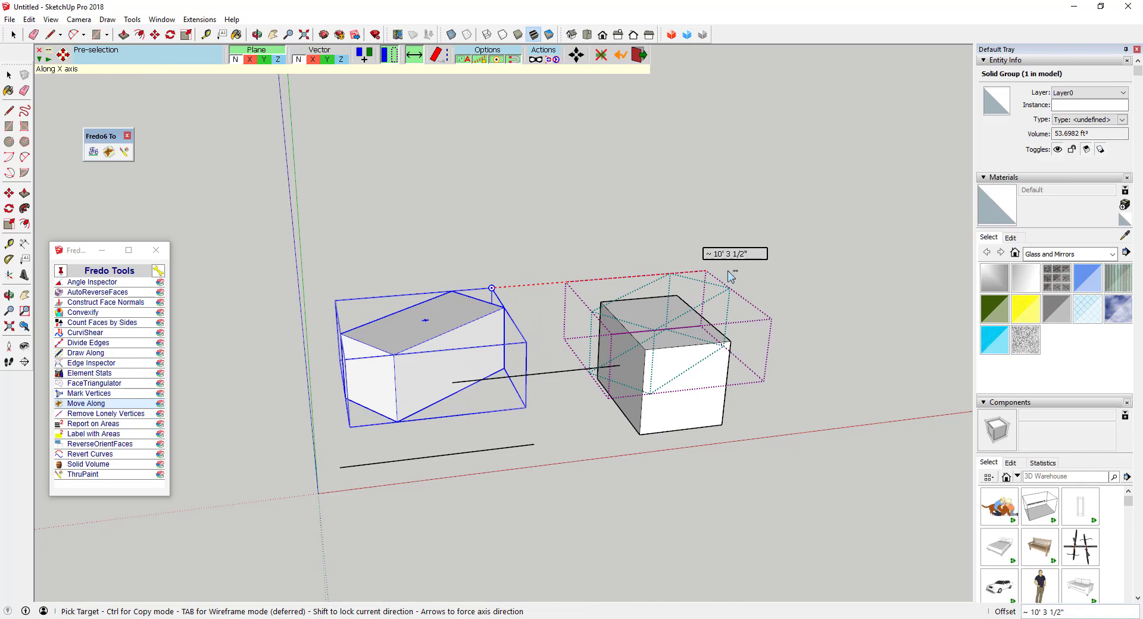
left_click(825, 265)
left_click(758, 322)
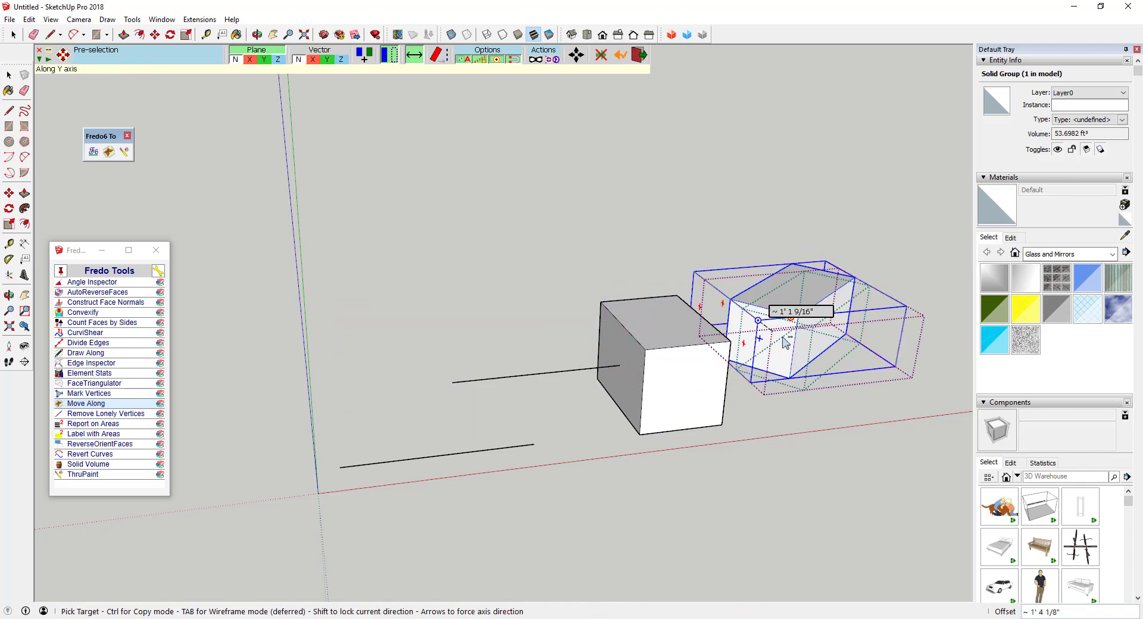
left_click(817, 363)
key("Escape")
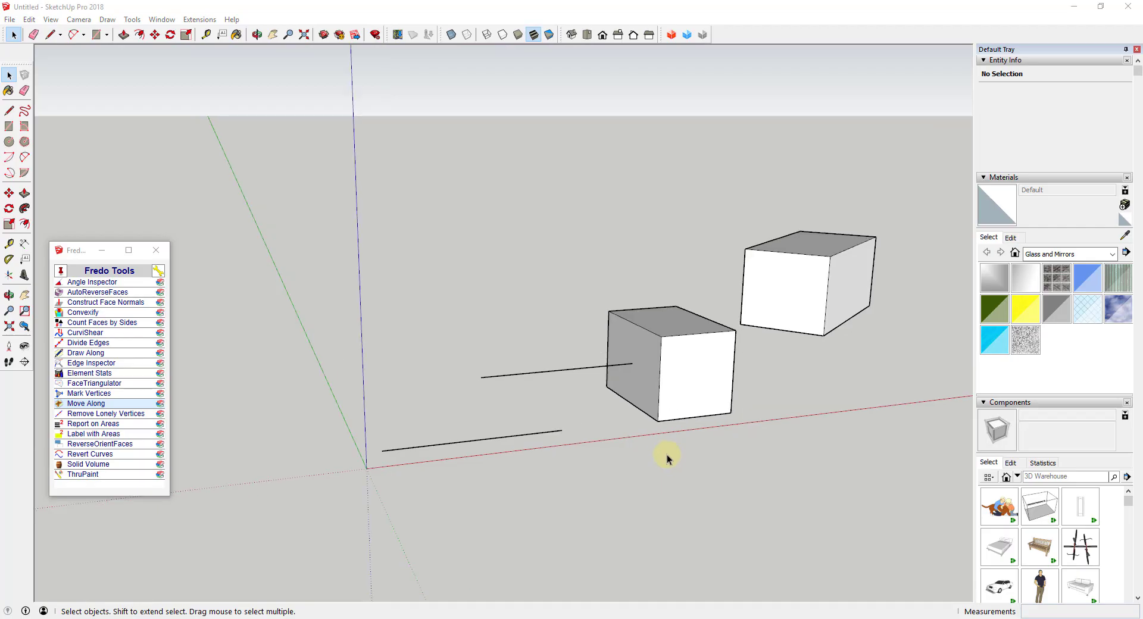
Move the lower 7' line with Move Along, locked to Vertical Plane YZ [Red]
scroll(582, 414, "up", 3)
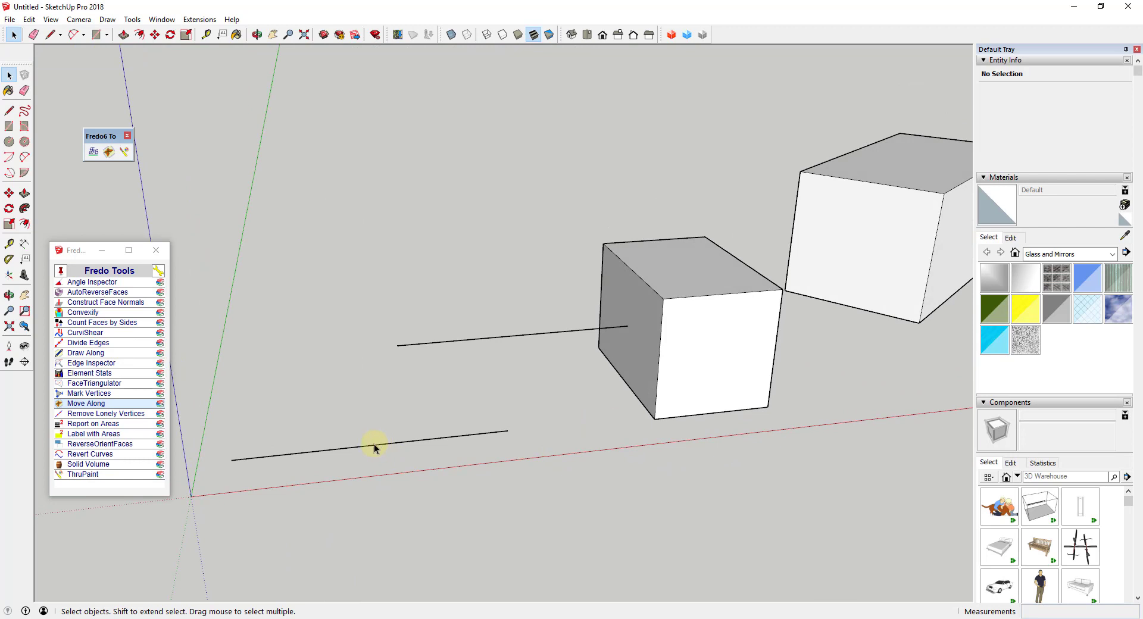
left_click(372, 448)
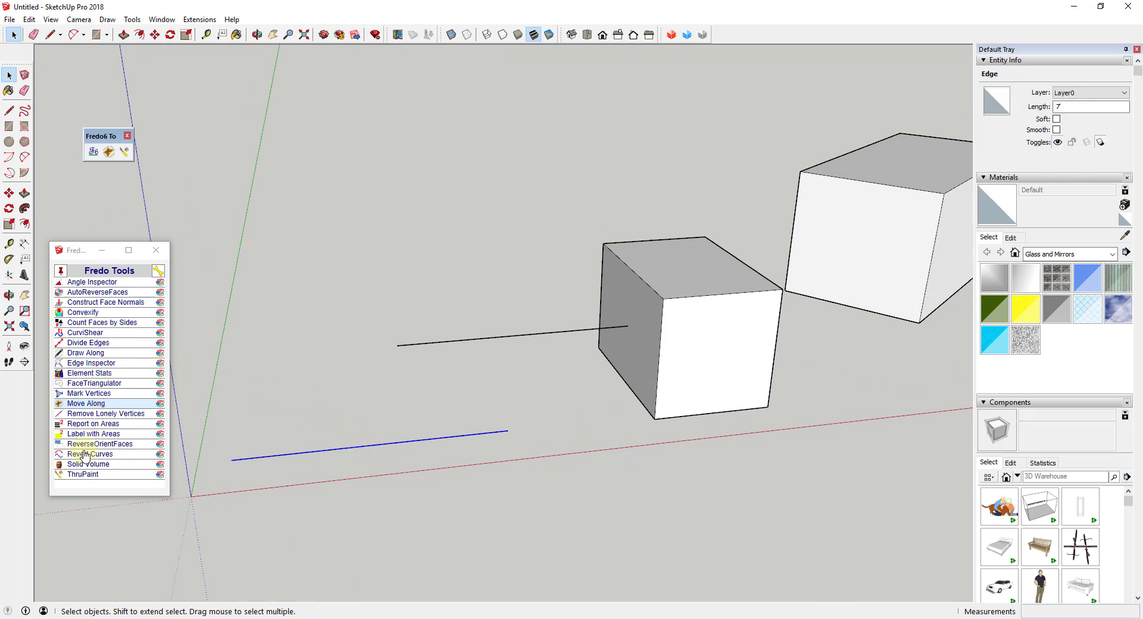
left_click(74, 403)
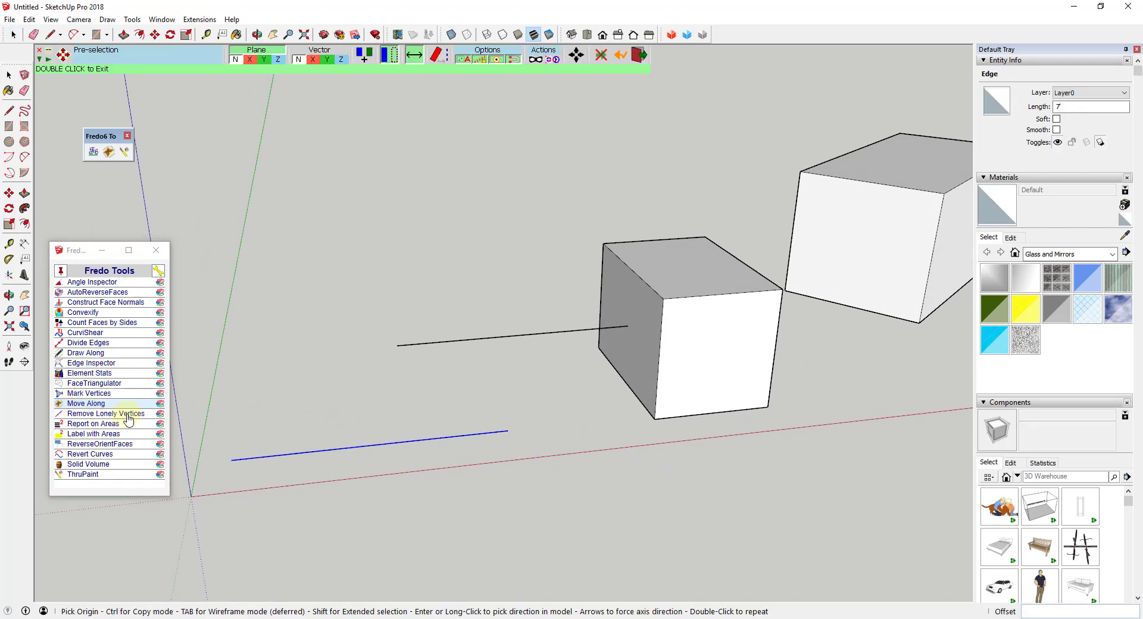
left_click(508, 432)
right_click(506, 396)
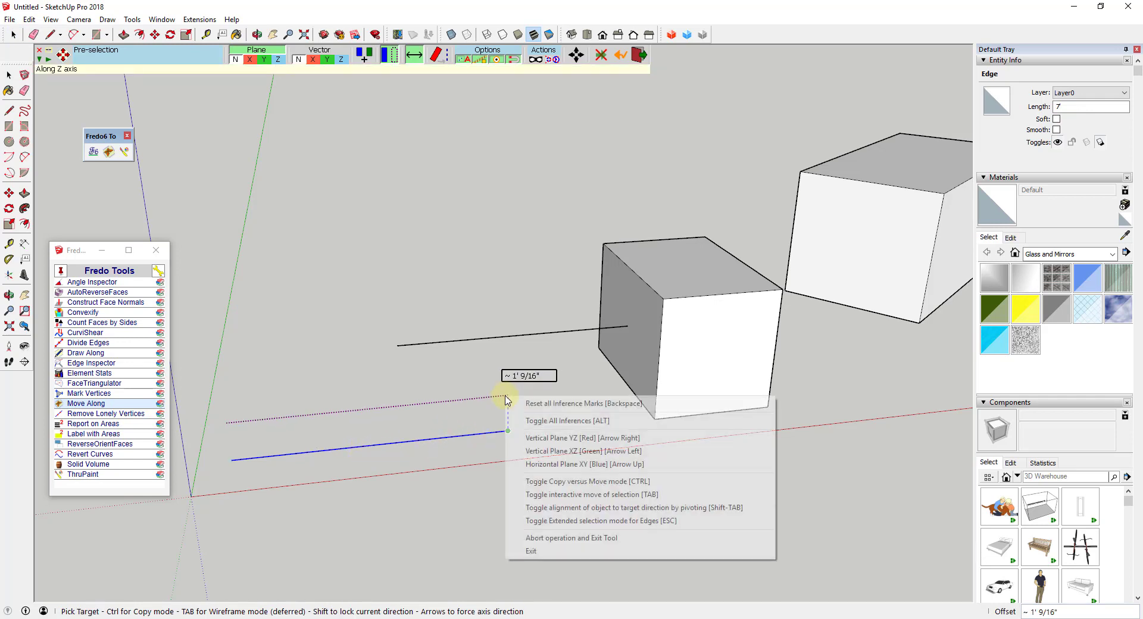
left_click(590, 439)
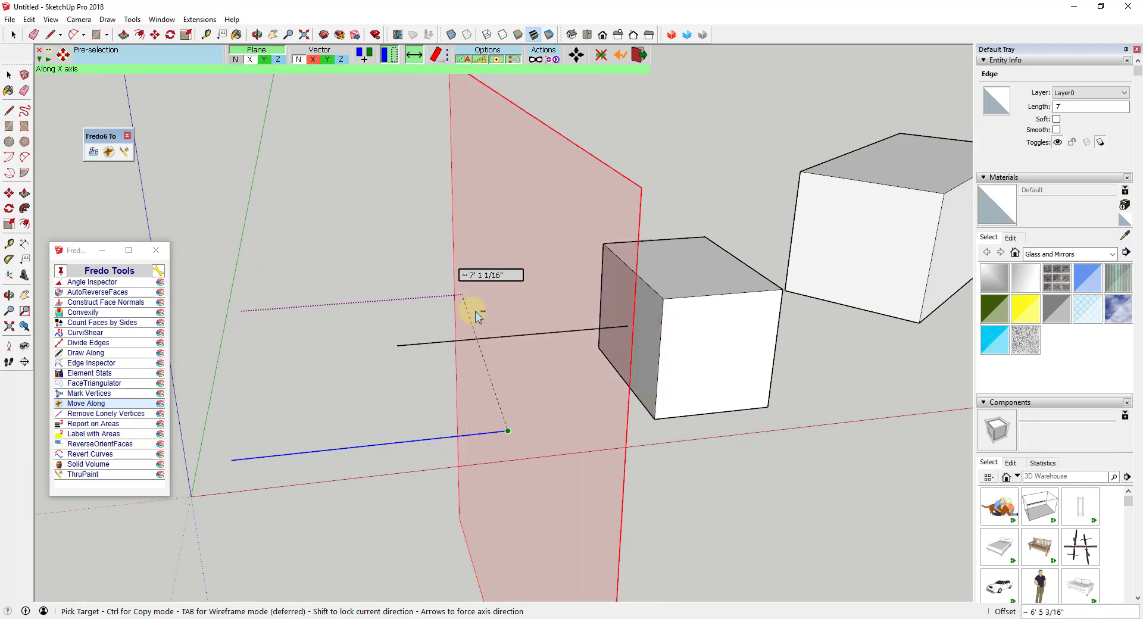
scroll(553, 444, "down", 3)
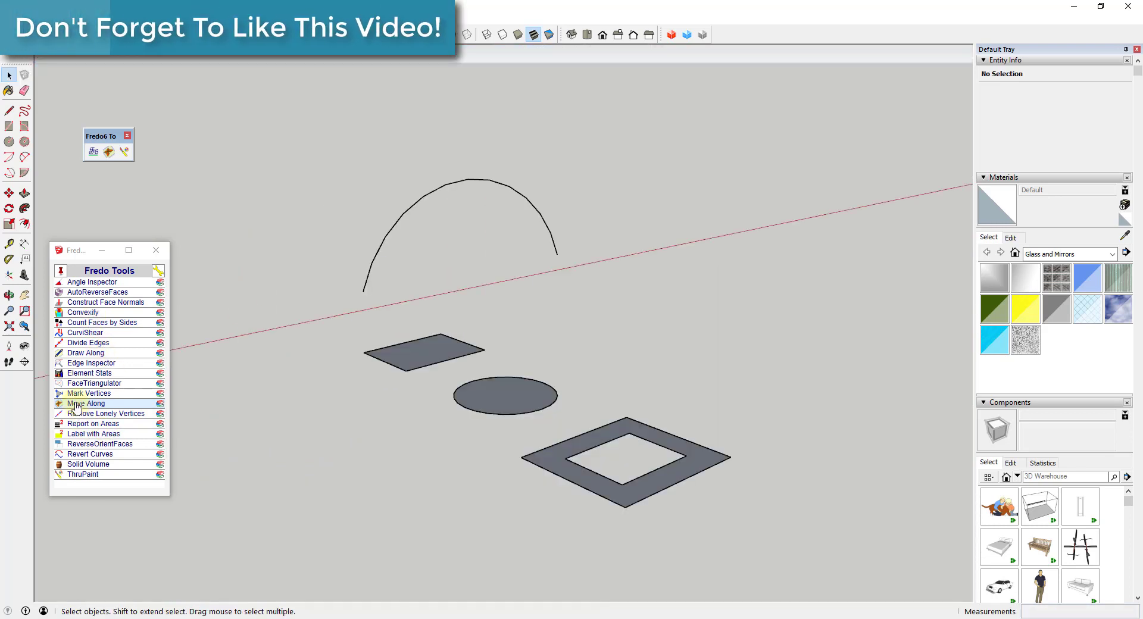
Use Move Along to stand the rectangle upright on the top of the arc
left_click(76, 405)
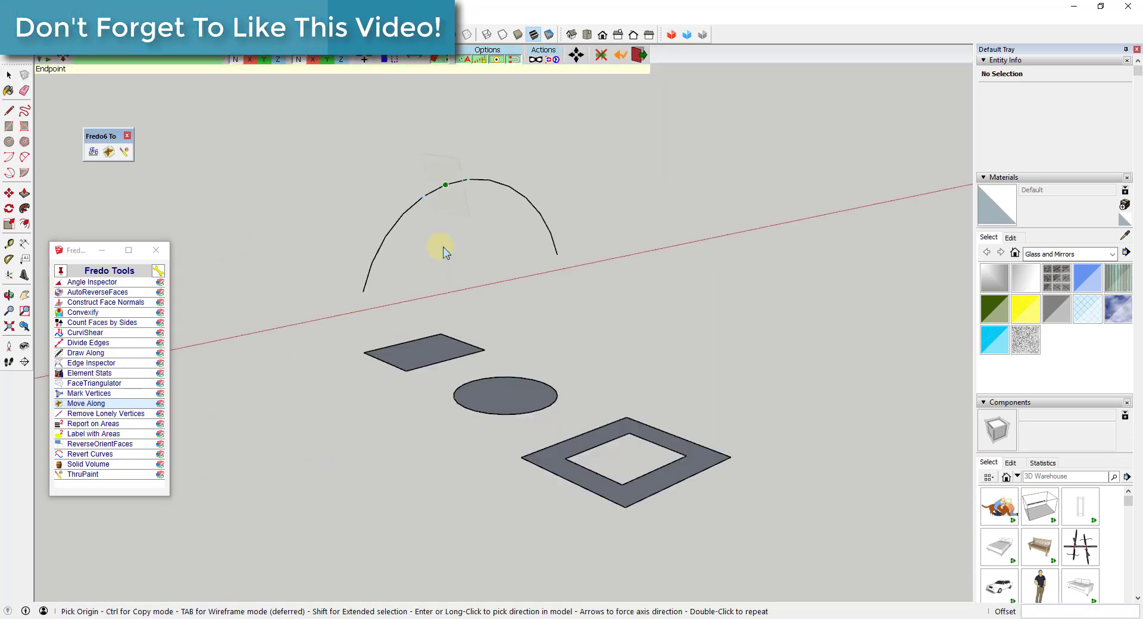
left_click(424, 352)
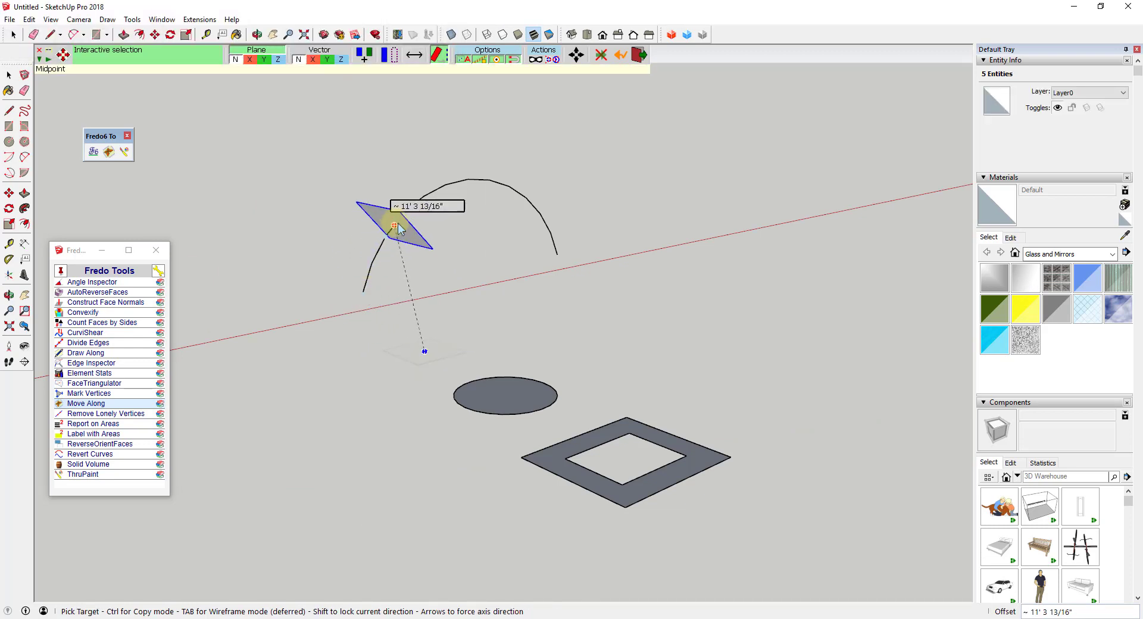
left_click(470, 180)
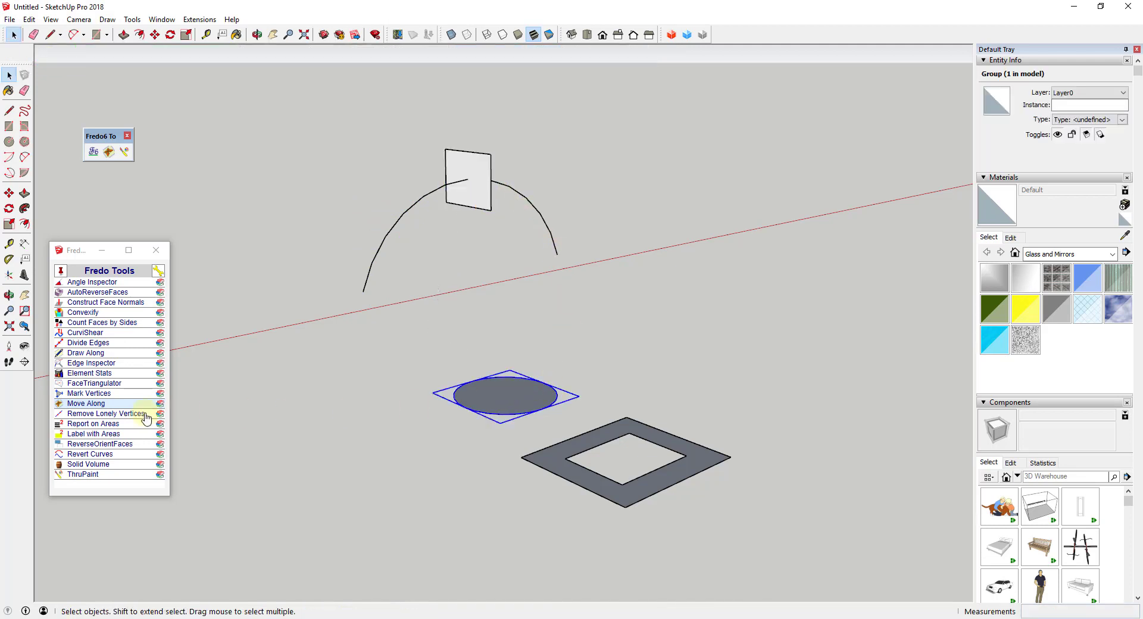
Move the ellipse by its centre onto the arc with Move Along, tilting it to the curve
left_click(96, 404)
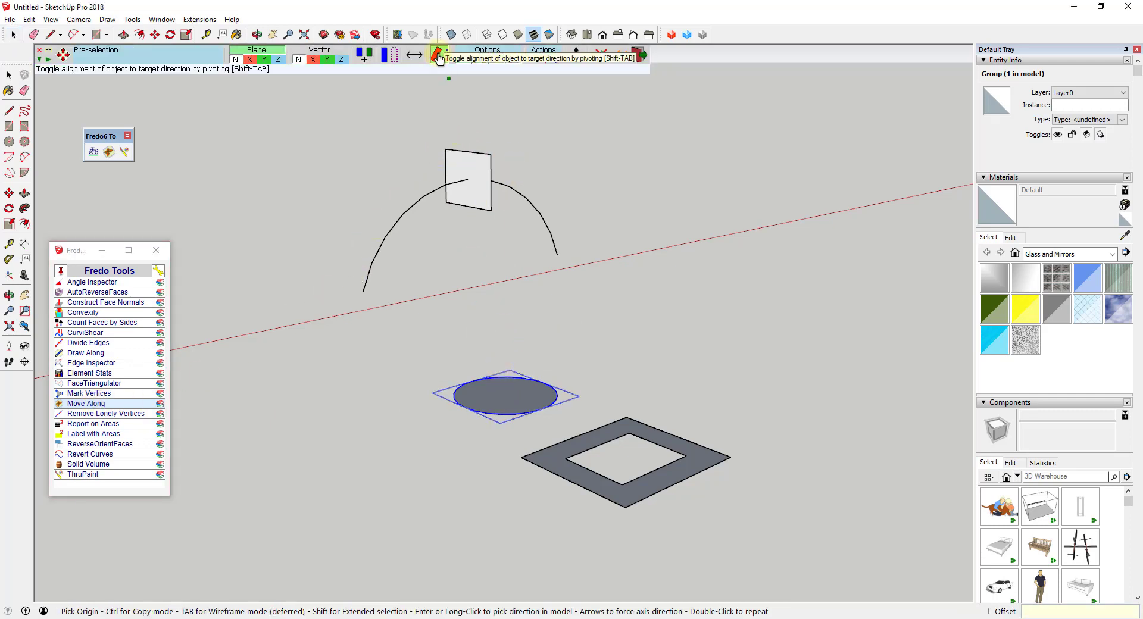
left_click(506, 394)
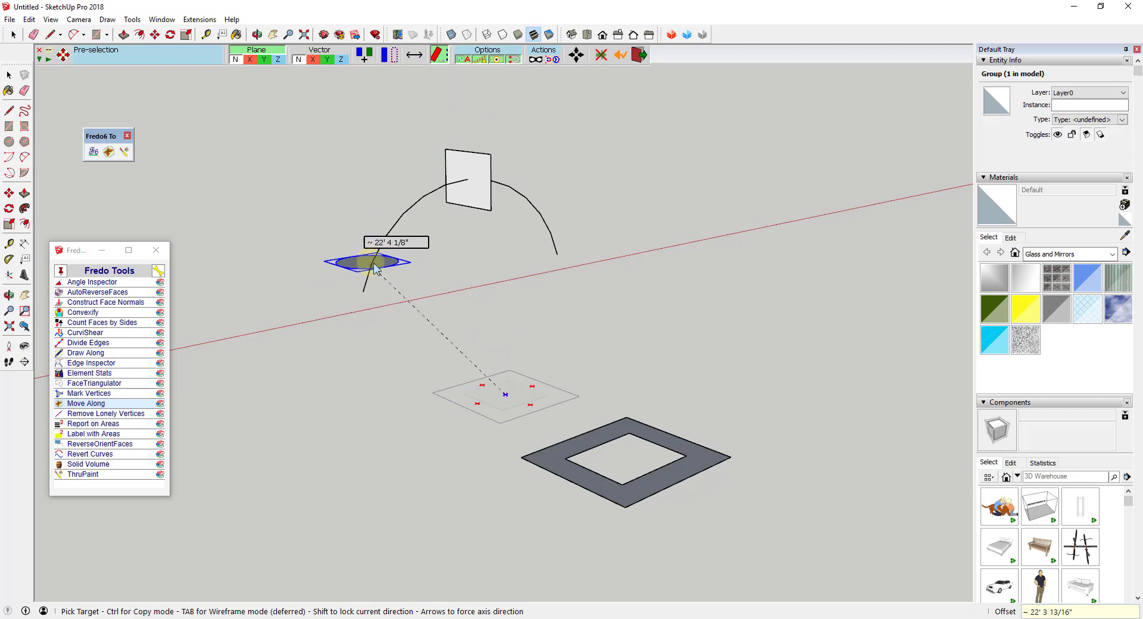
left_click(391, 237)
double_click(533, 399)
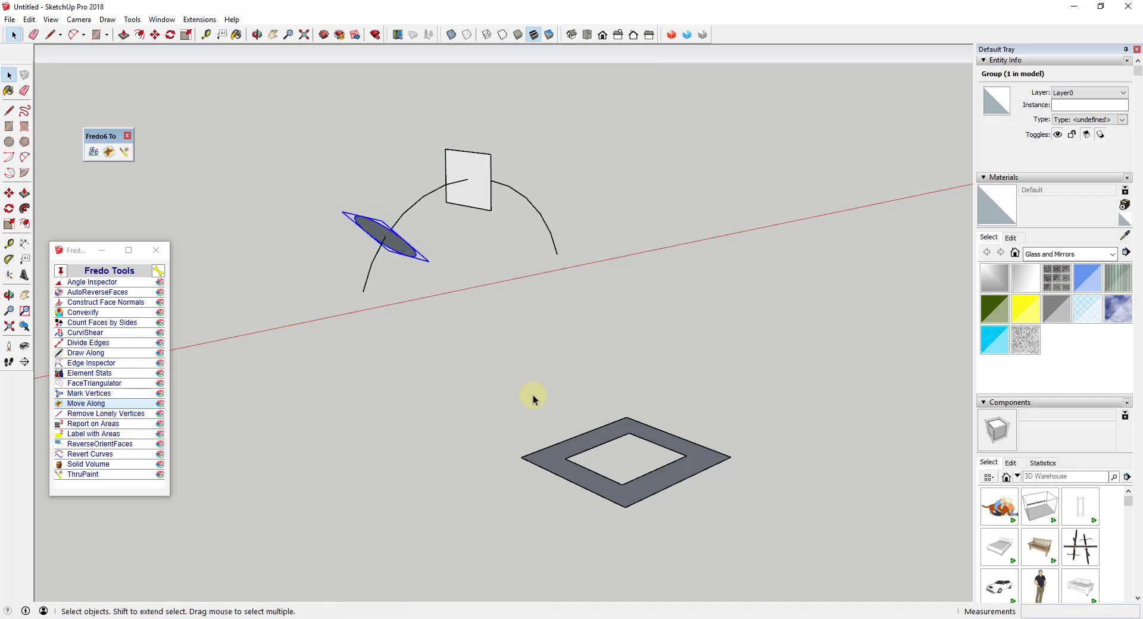
scroll(743, 508, "up", 1)
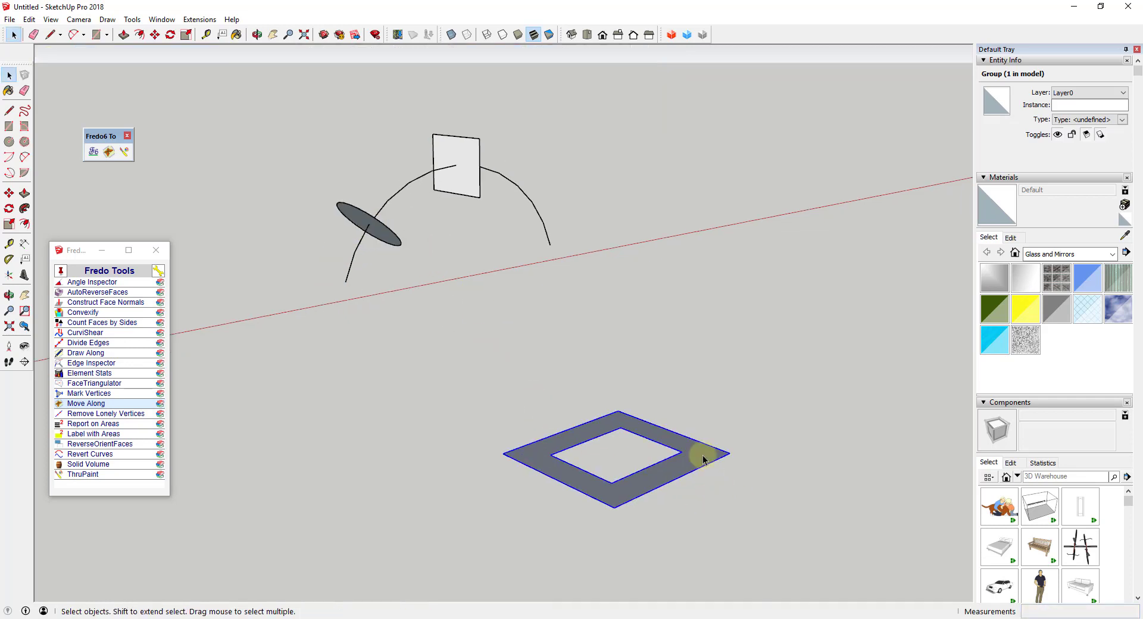
Place the square ring by its centre onto the arc with Move Along
left_click(75, 405)
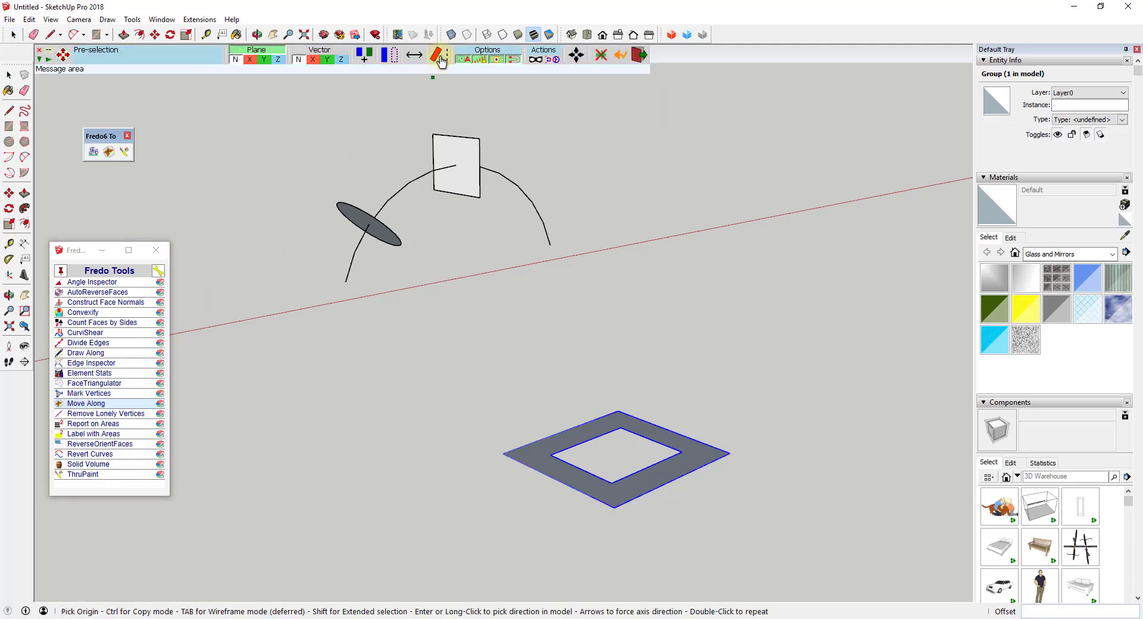
left_click(616, 453)
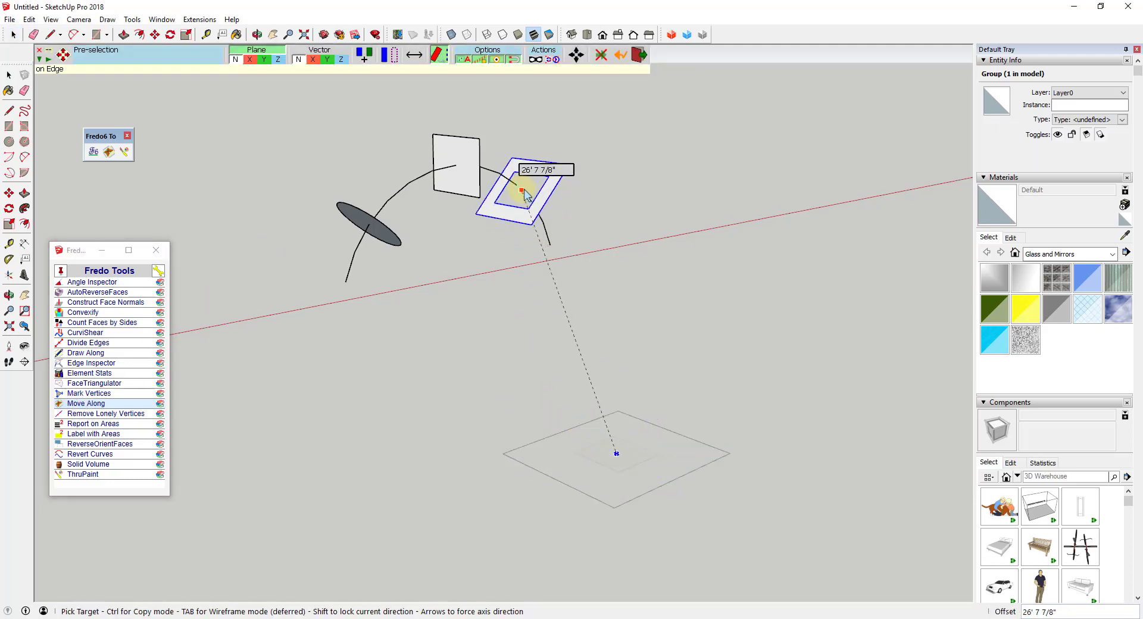
left_click(522, 191)
Orbit around the placed shapes, then switch to the wedge and flat square scene
key("o")
left_click_drag(562, 237, 565, 285)
key("space")
middle_click_drag(705, 250, 280, 357)
left_click(280, 357)
key("r")
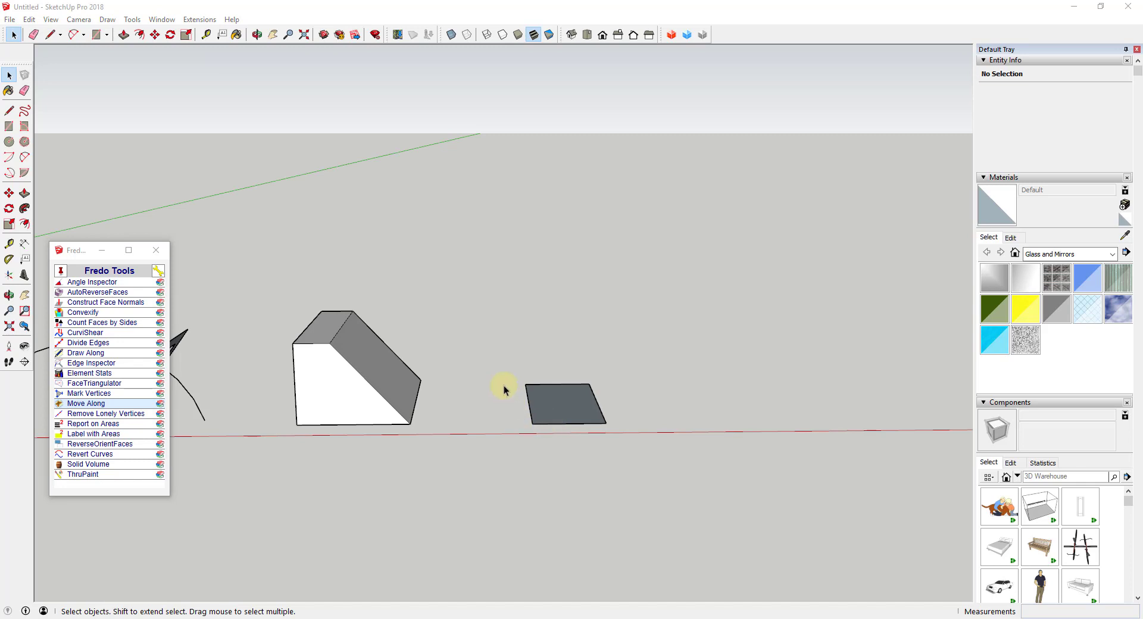
With pivot alignment on, move the square by its centre along the wedge slope's normal
left_click(71, 404)
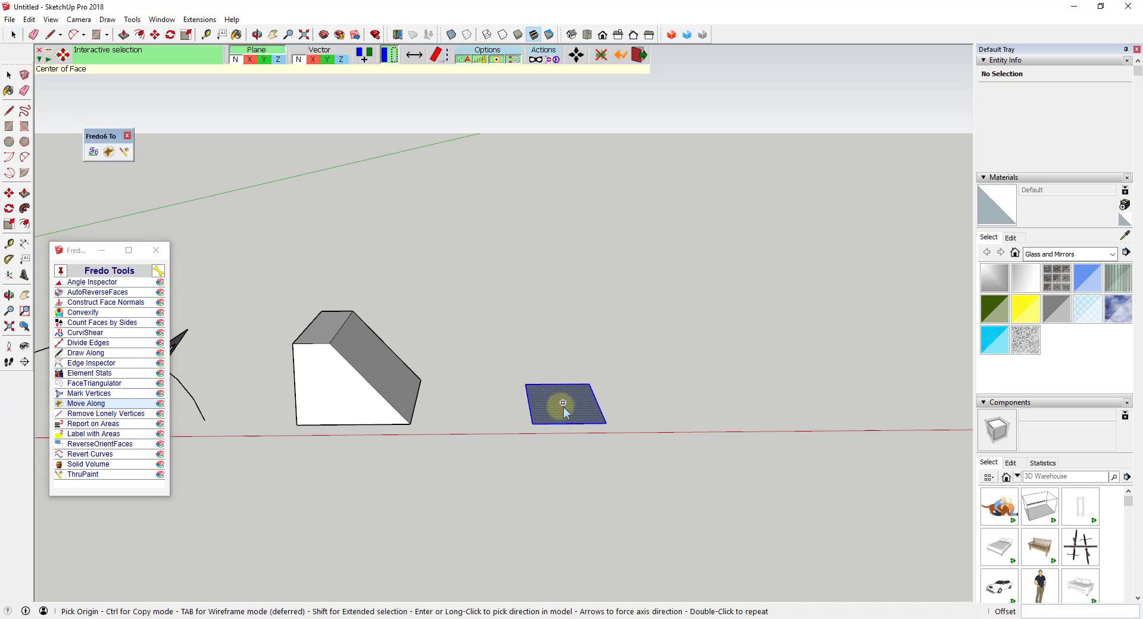
left_click(437, 55)
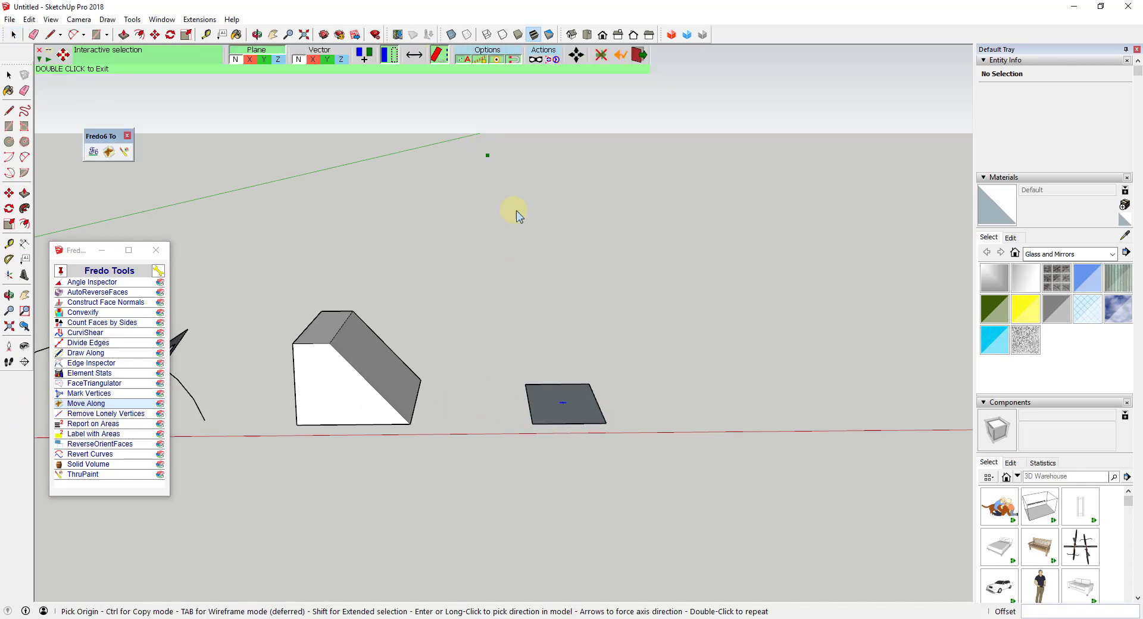
left_click(568, 405)
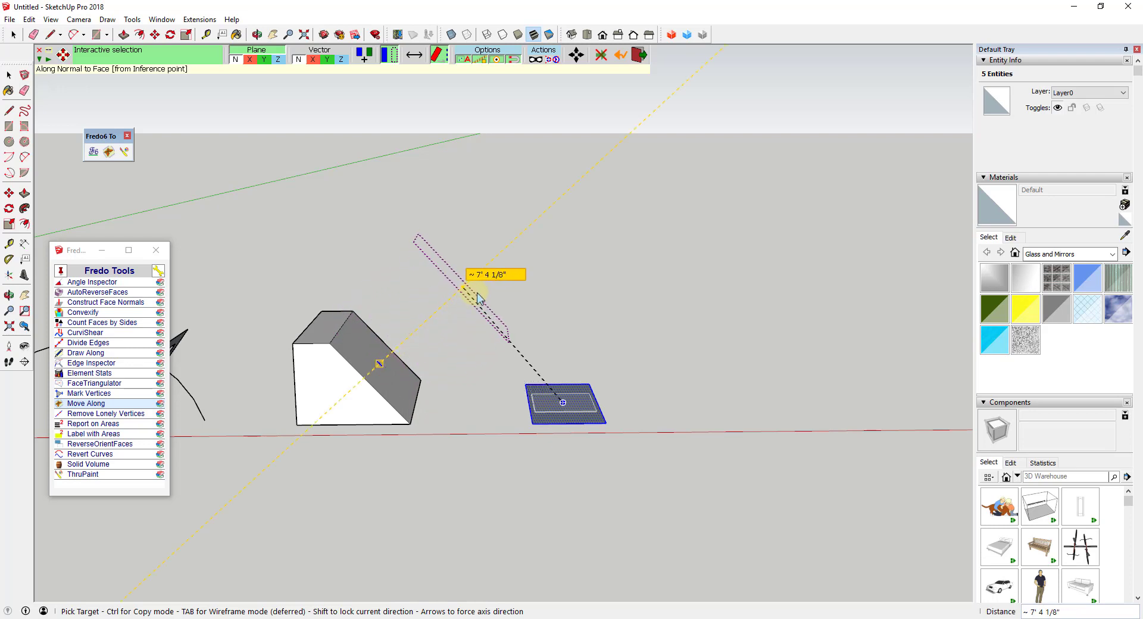
left_click(478, 297)
middle_click_drag(493, 305, 386, 380)
key("space")
Draw a new circle on the ground beside the wedge and select it
key("p")
key("r")
middle_click_drag(493, 298, 793, 403)
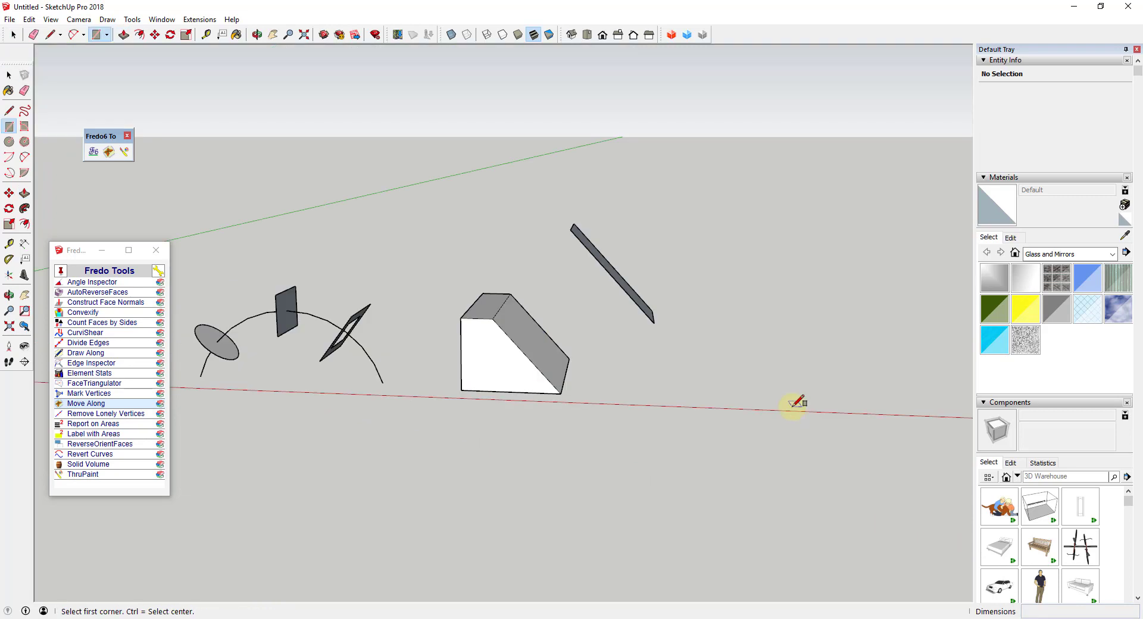
key("c")
left_click(808, 395)
key("space")
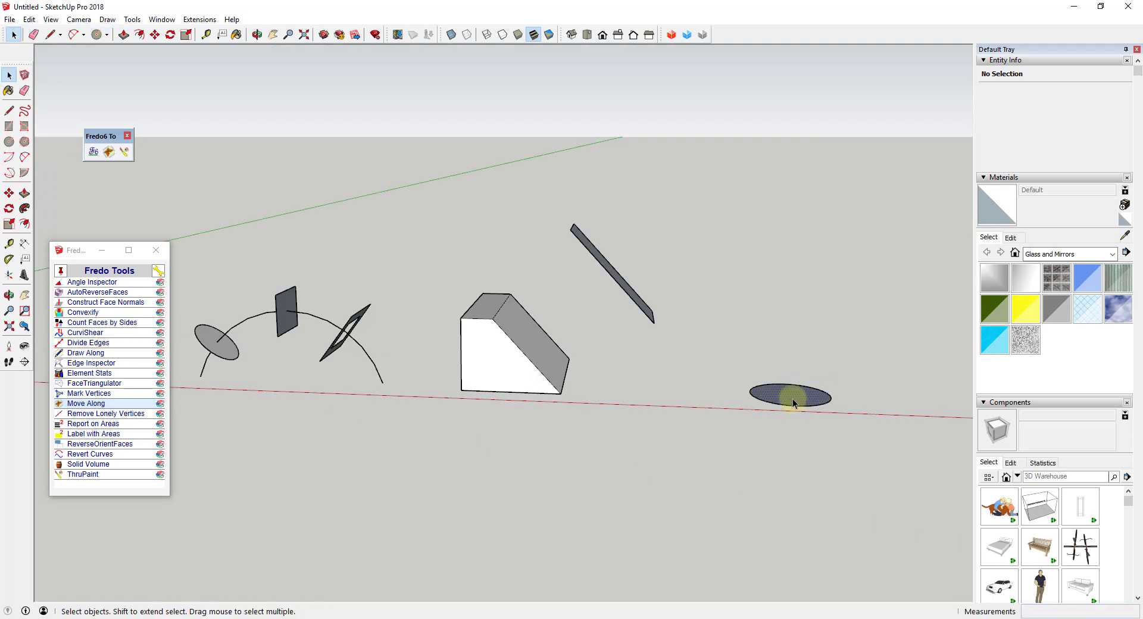
left_click(792, 396)
Move the circle by its centre onto the slanted plate, aligning it parallel to the slope
left_click(92, 405)
left_click(92, 404)
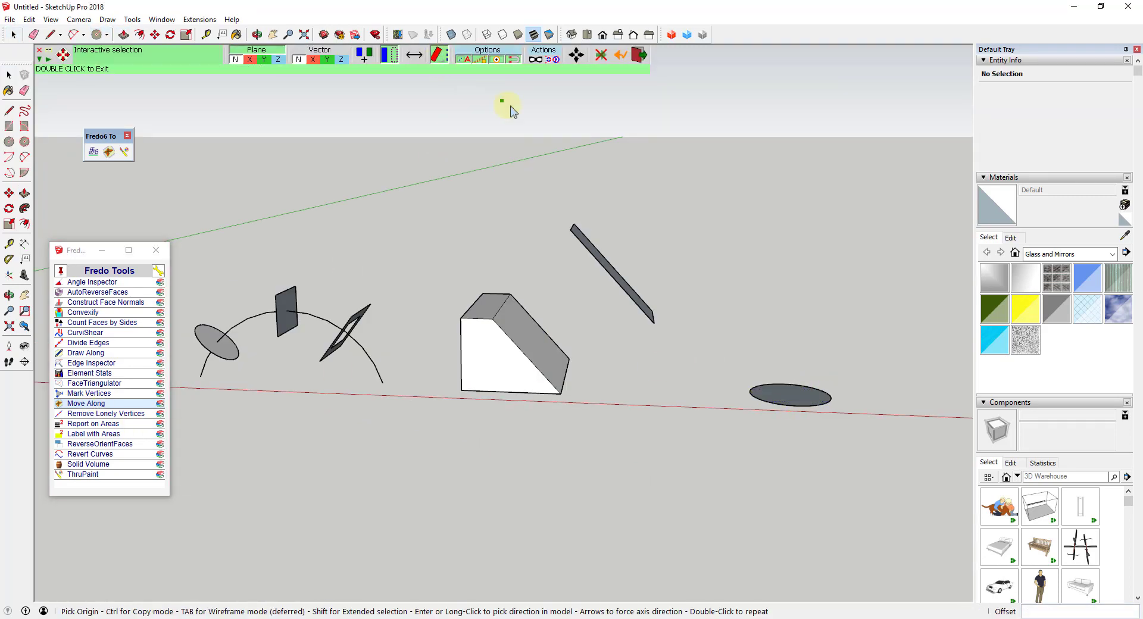
left_click(782, 387)
middle_click_drag(783, 387, 780, 399)
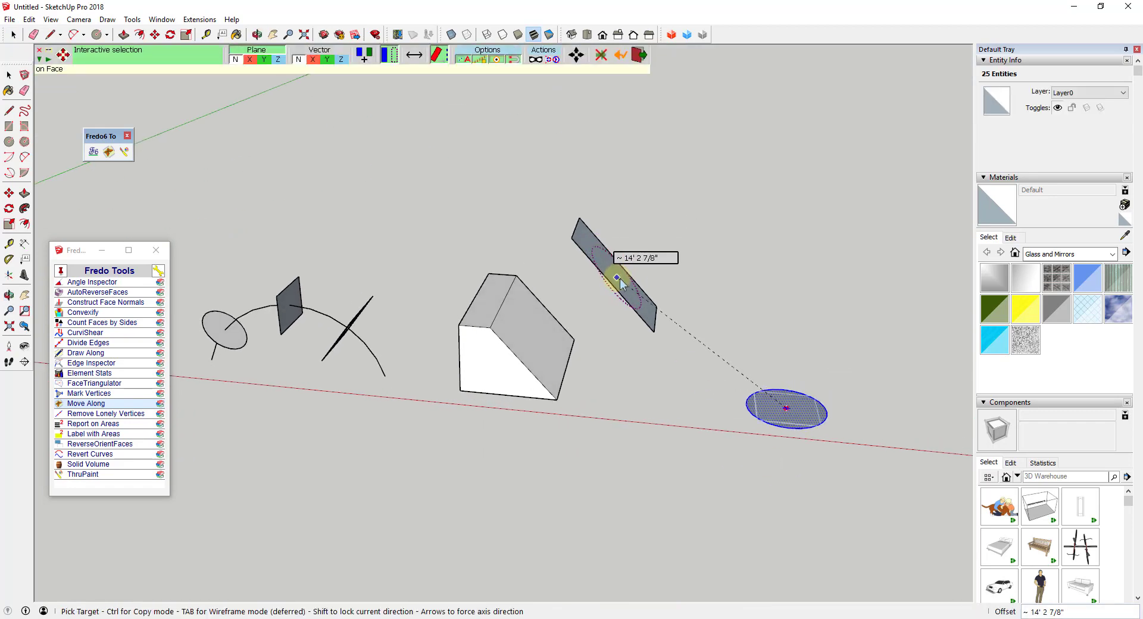
middle_click_drag(643, 304, 616, 310)
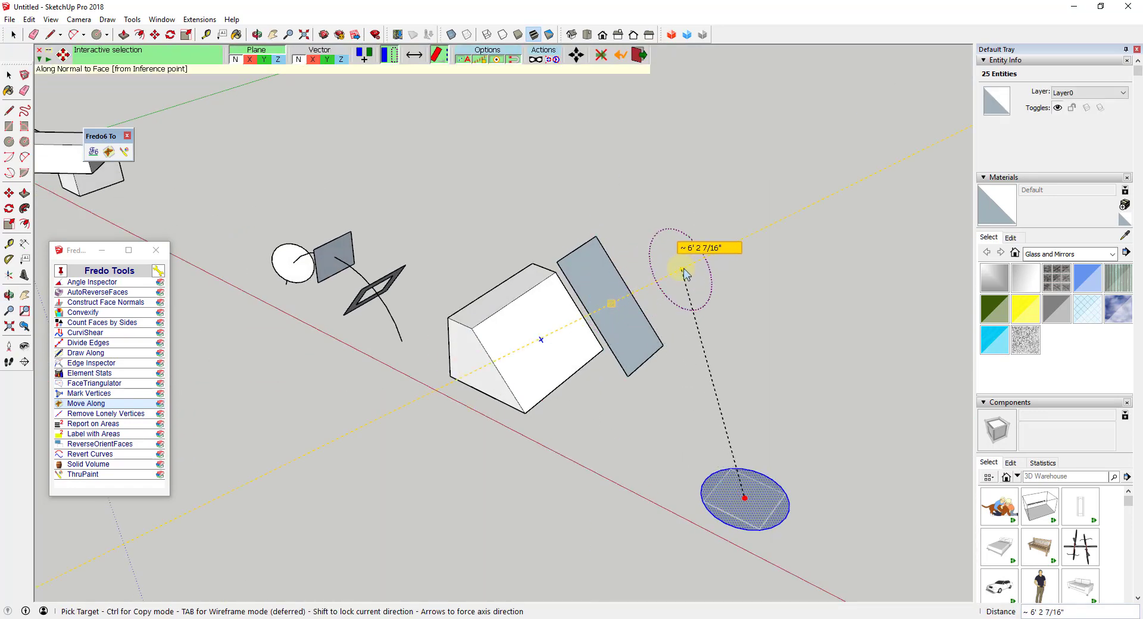
left_click(678, 274)
mouse_move(679, 274)
middle_mouse_down()
mouse_move(905, 97)
mouse_move(690, 282)
middle_mouse_up()
key("Escape")
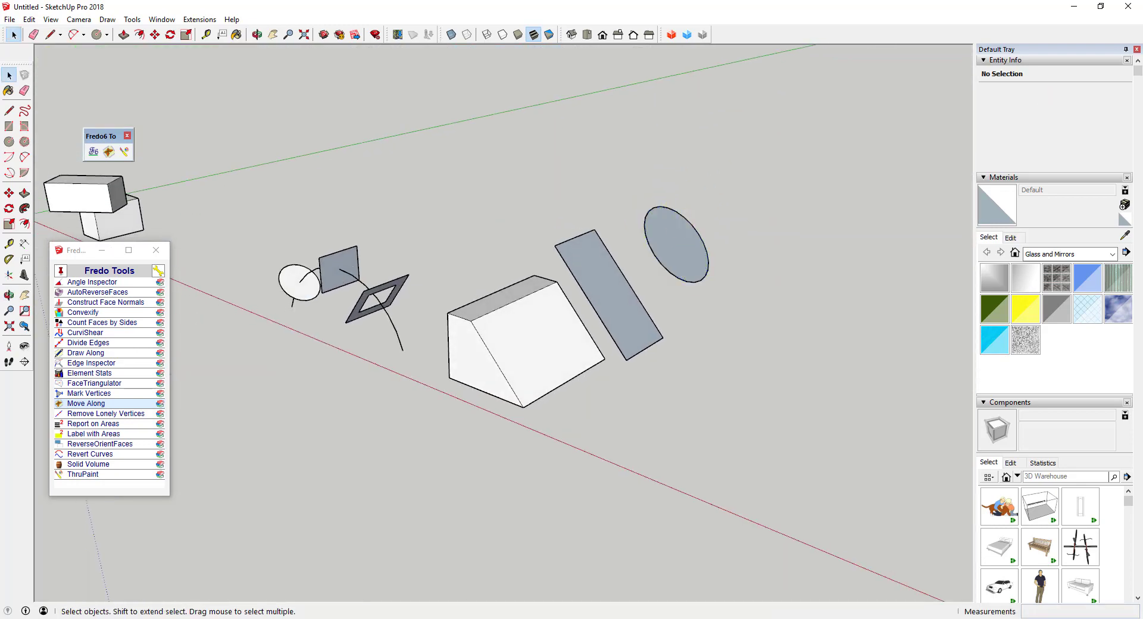